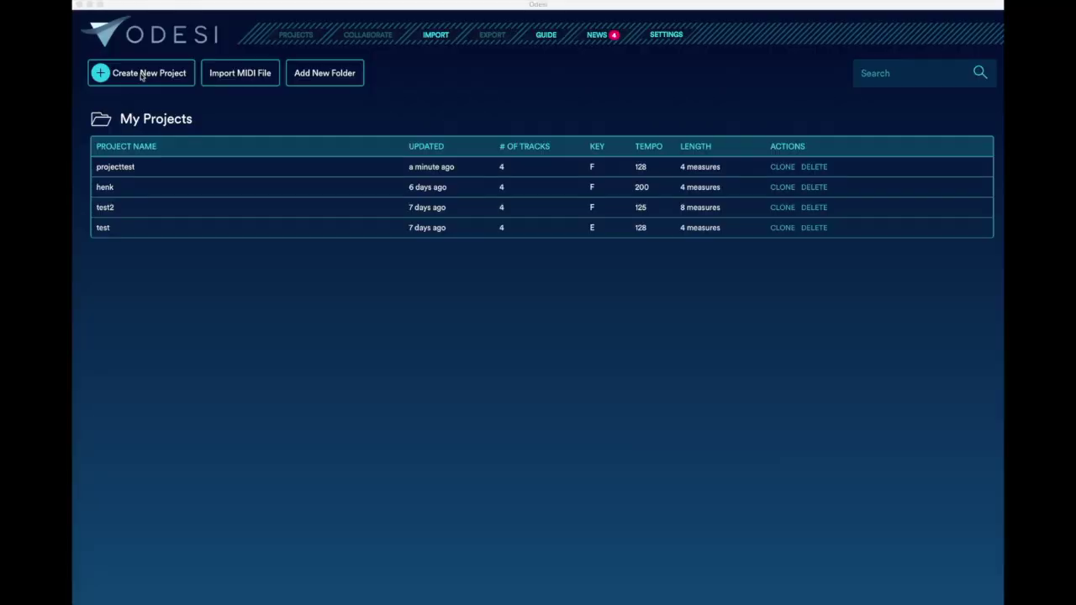
- Bring Odesi into focus and start a new project in My Projects
click(141, 76)
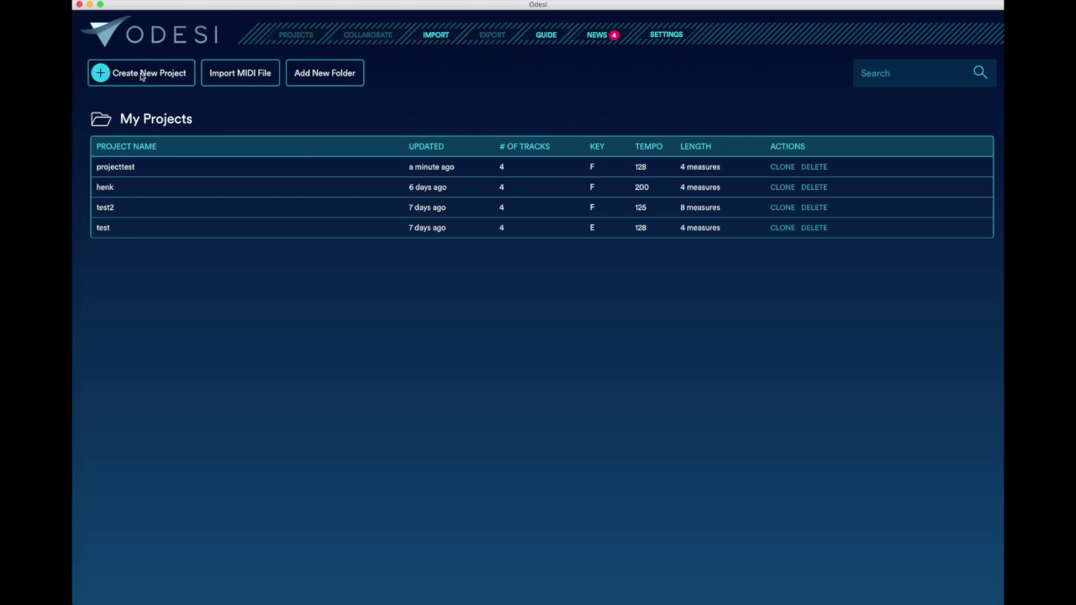
click(100, 76)
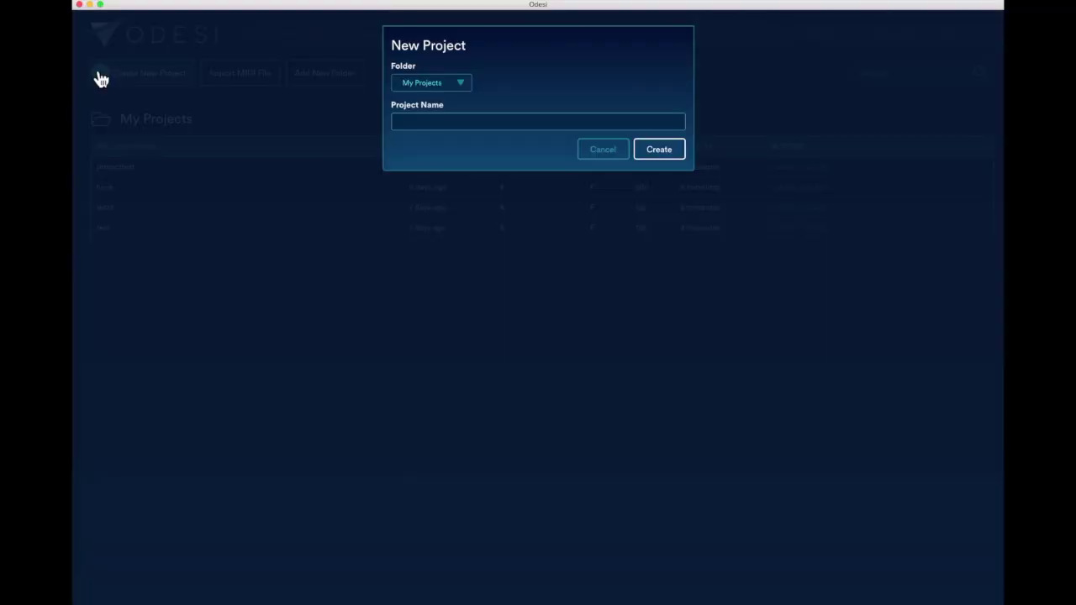
- Name the new project screendemo and create it
click(444, 123)
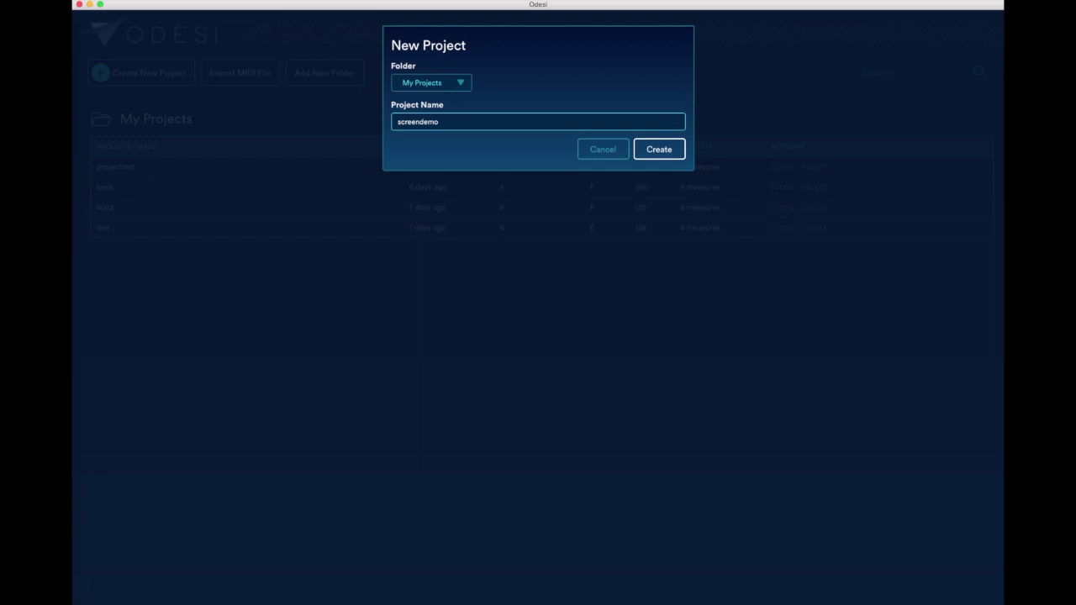
click(648, 156)
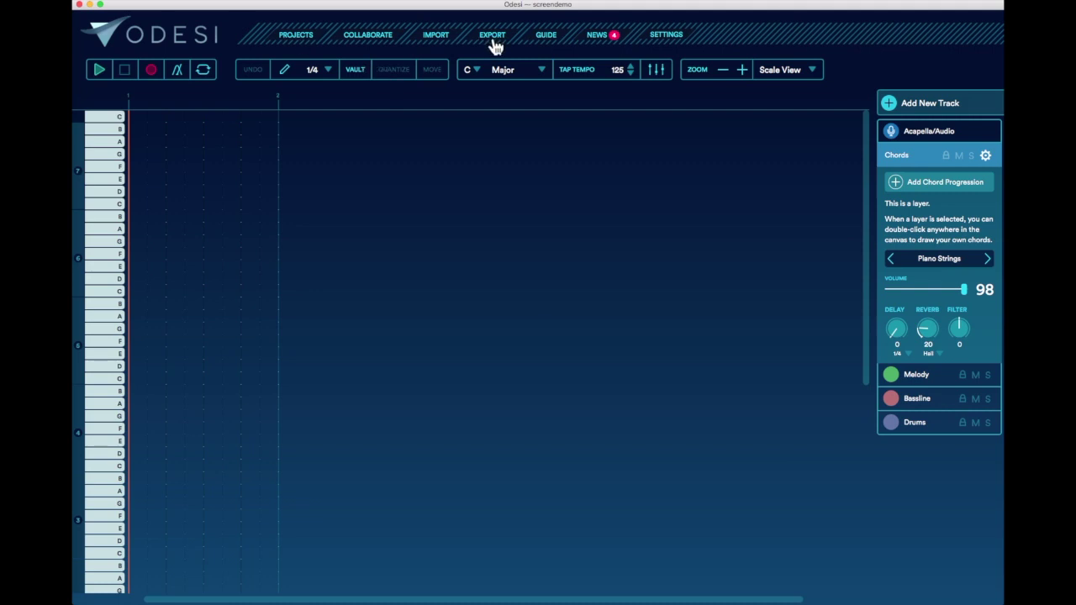
- Set the key to F Minor and tempo to 128, keeping the piano roll on scale notes
click(328, 71)
click(331, 74)
click(480, 74)
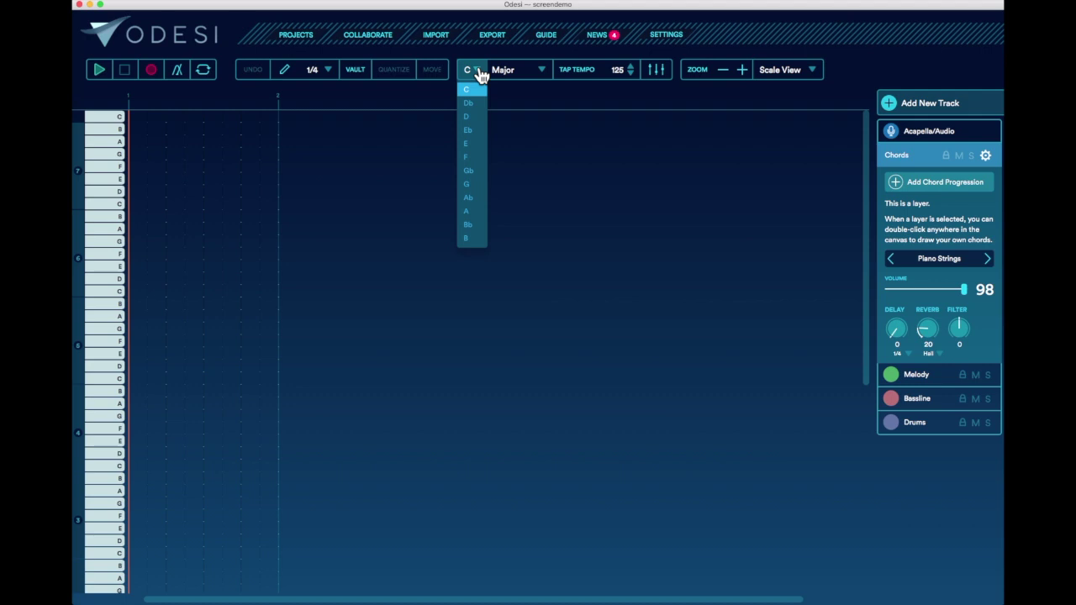
click(548, 72)
click(531, 158)
click(631, 68)
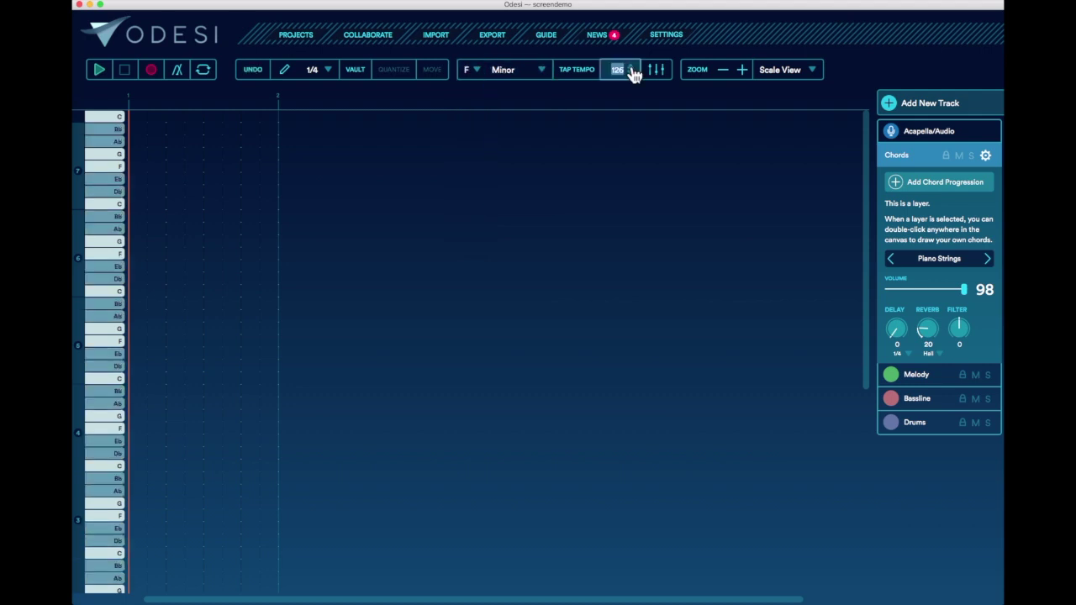
click(631, 68)
click(813, 72)
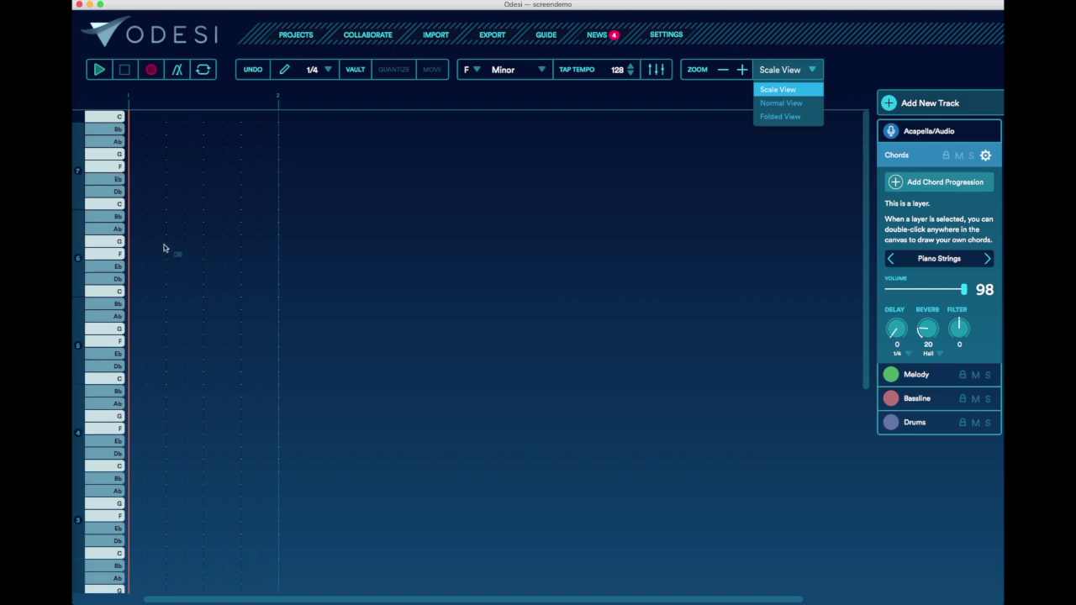
click(782, 103)
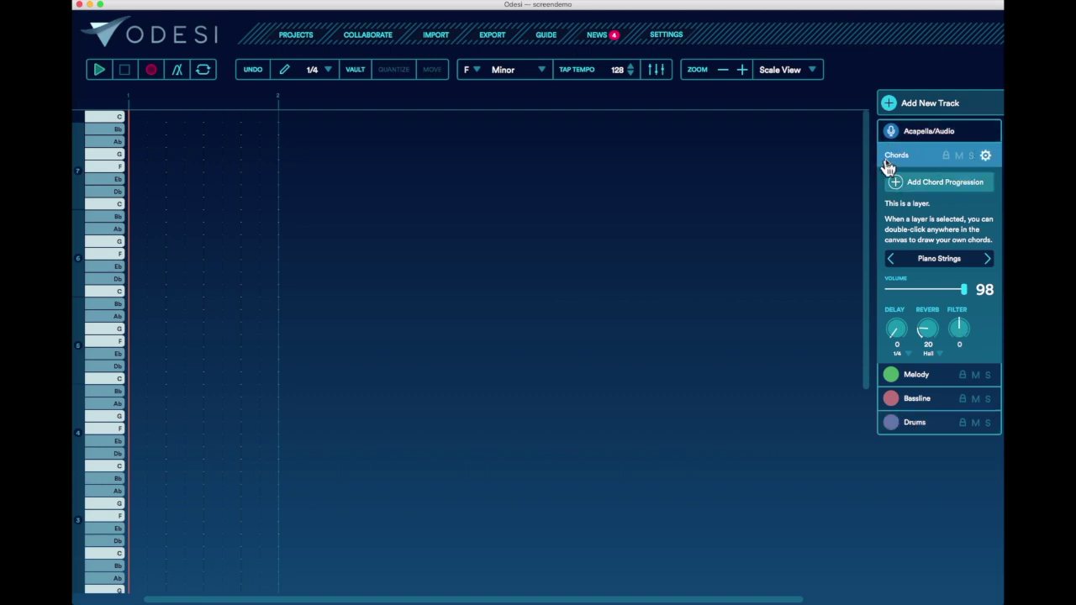
click(911, 377)
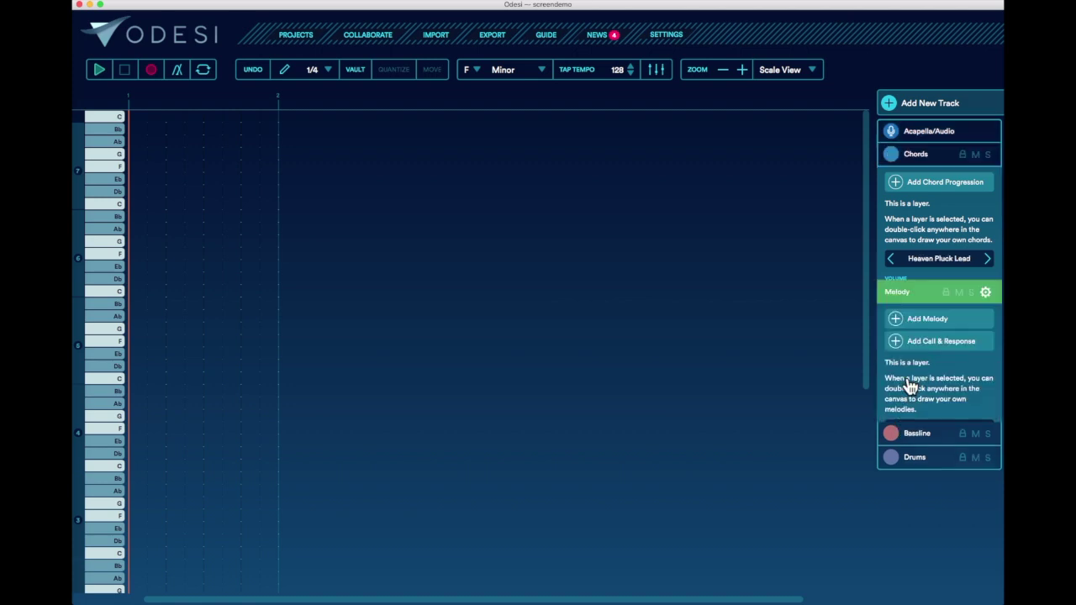
click(923, 434)
click(924, 435)
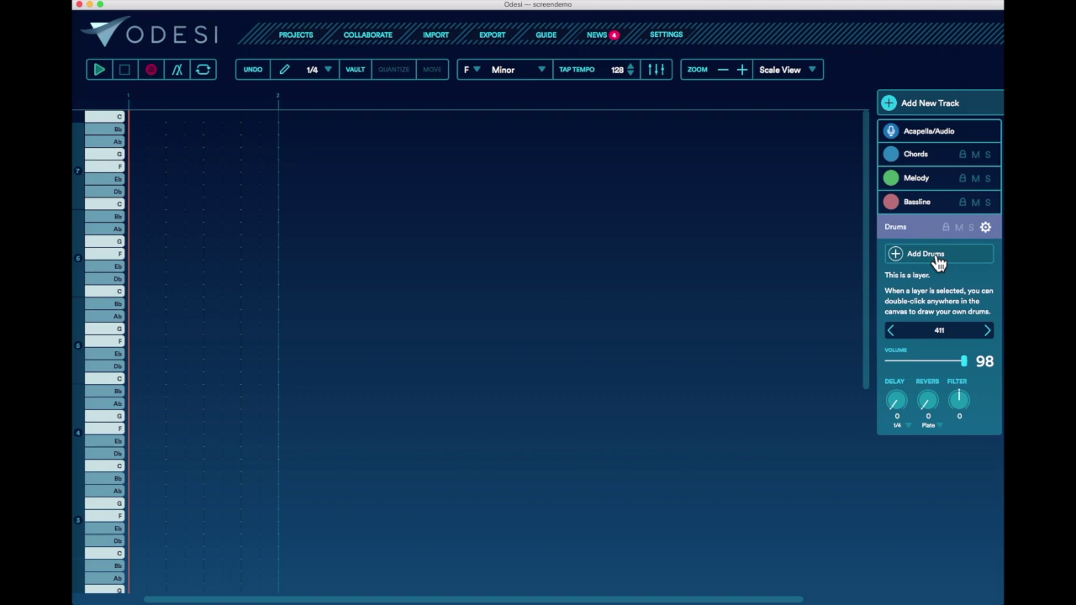
click(929, 161)
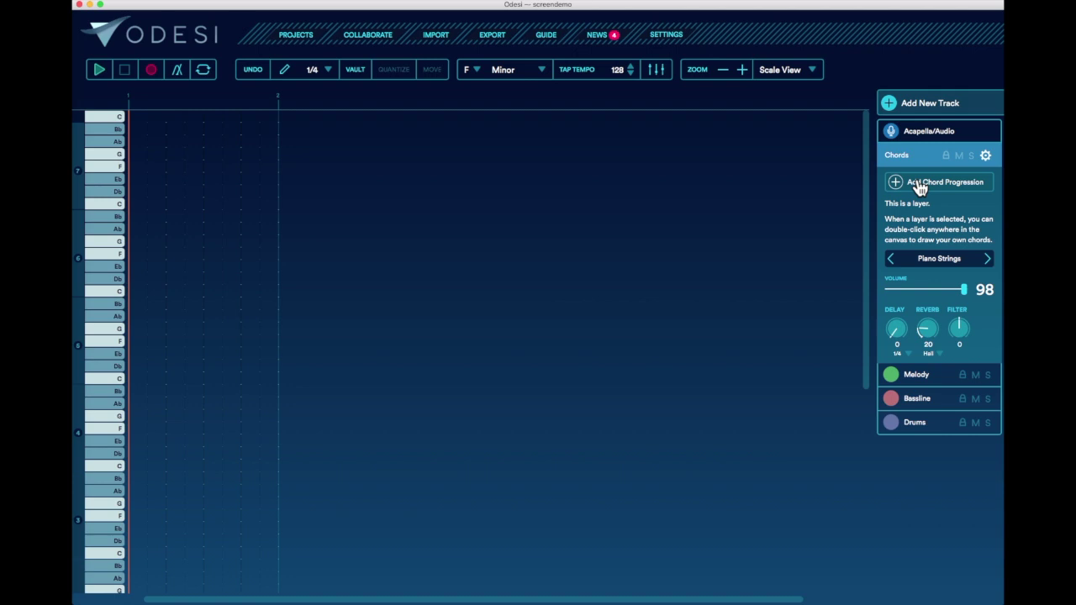
- Add the I - III - VI - VII chord progression (F minor, Ab, Db, Eb)
click(920, 183)
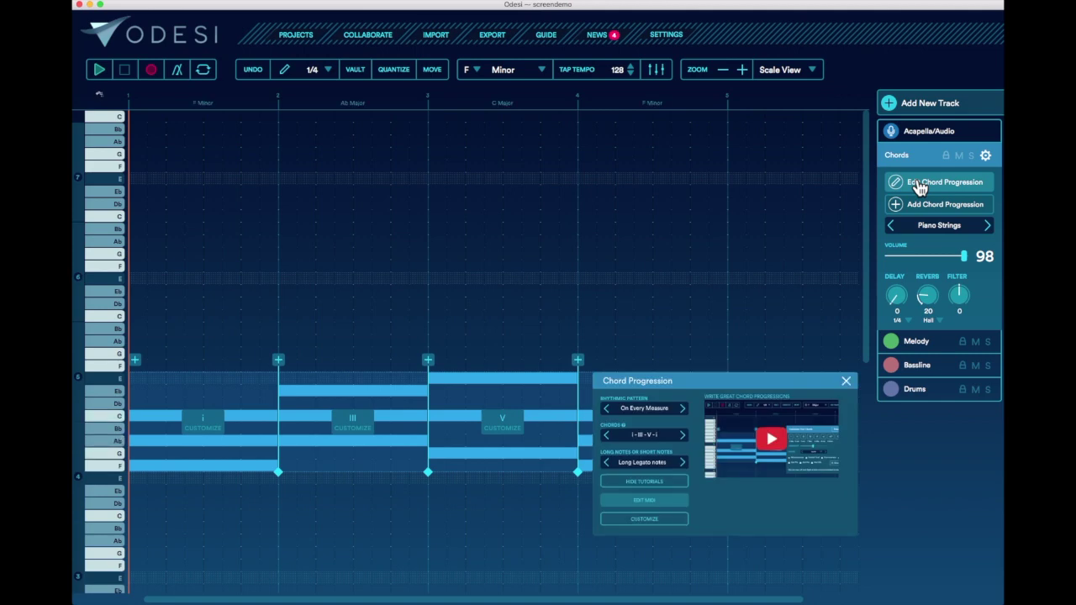
click(644, 436)
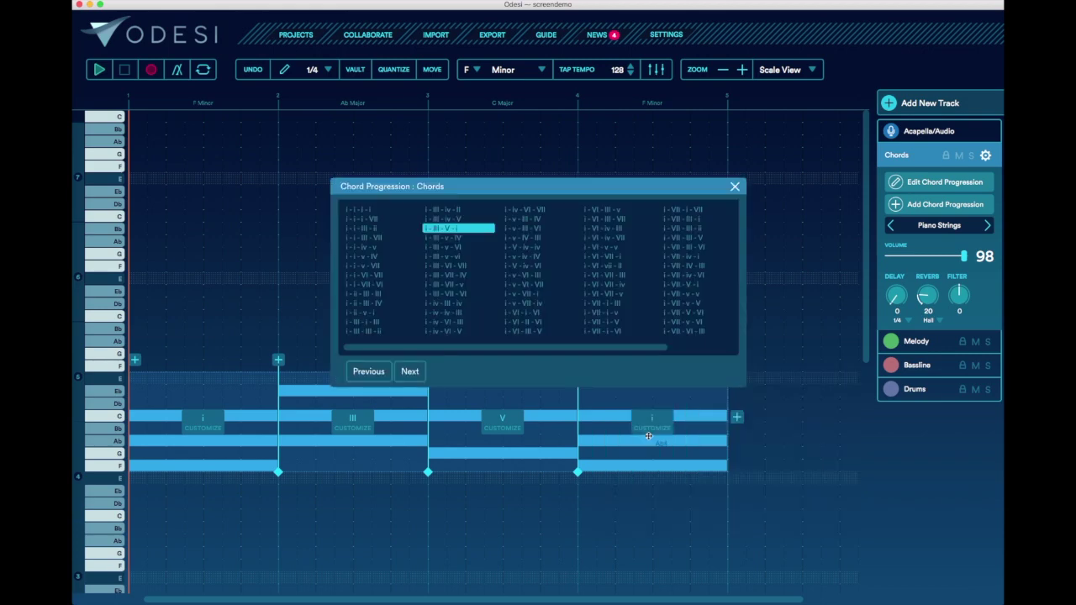
click(614, 258)
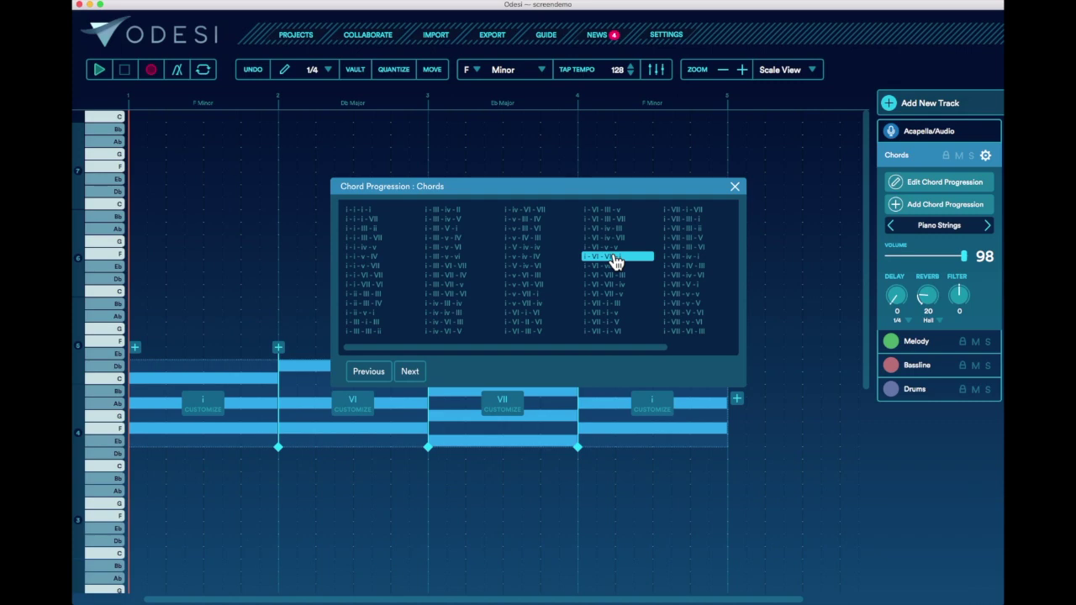
click(444, 266)
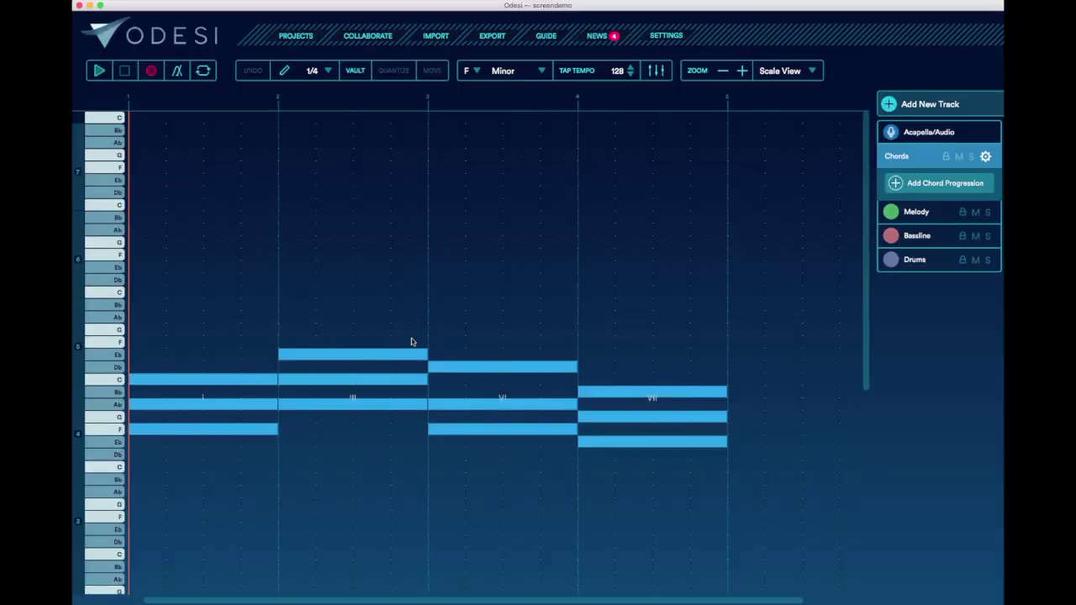
- Play the chord progression and audition the Filtered rhythmic pattern
click(361, 361)
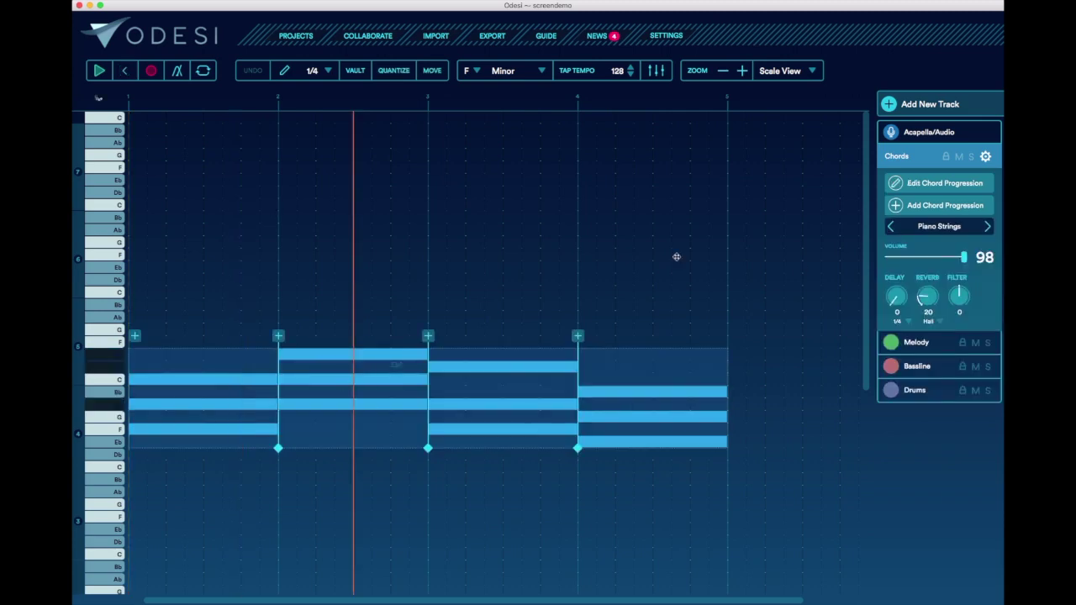
key(space)
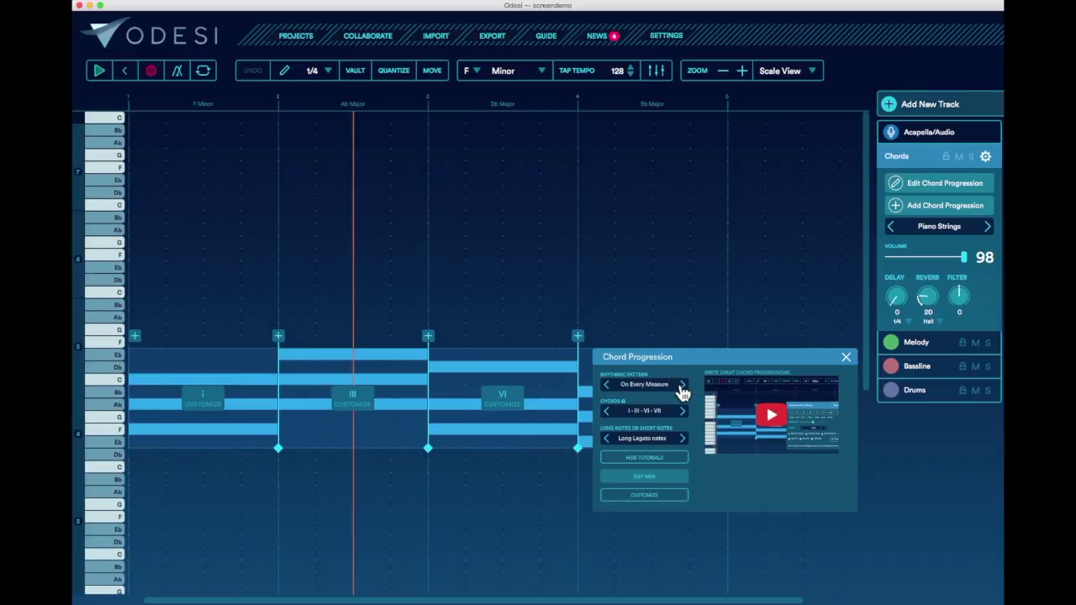
click(656, 388)
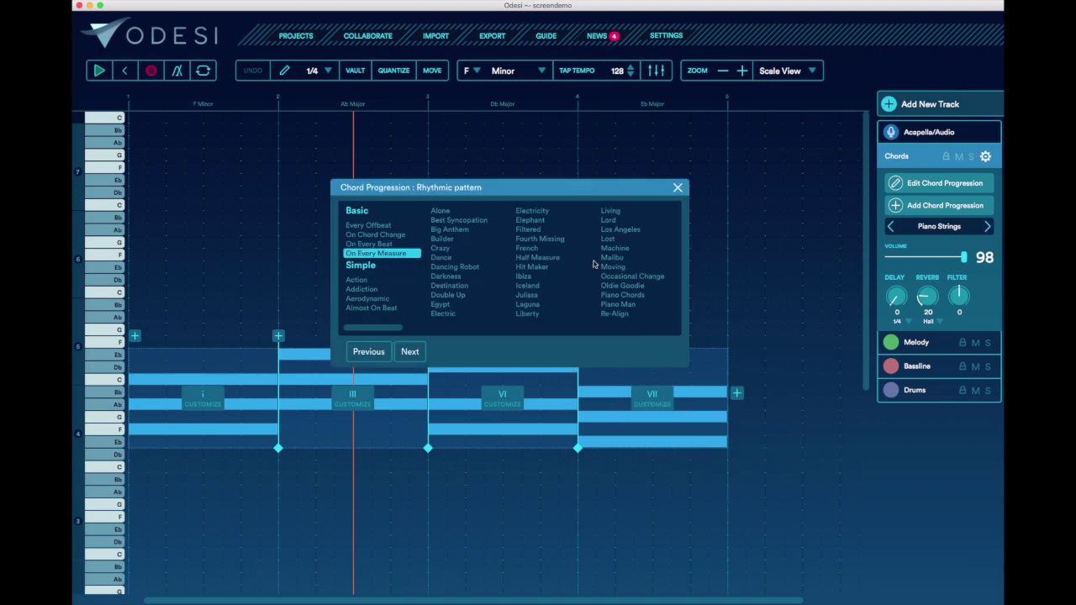
click(530, 233)
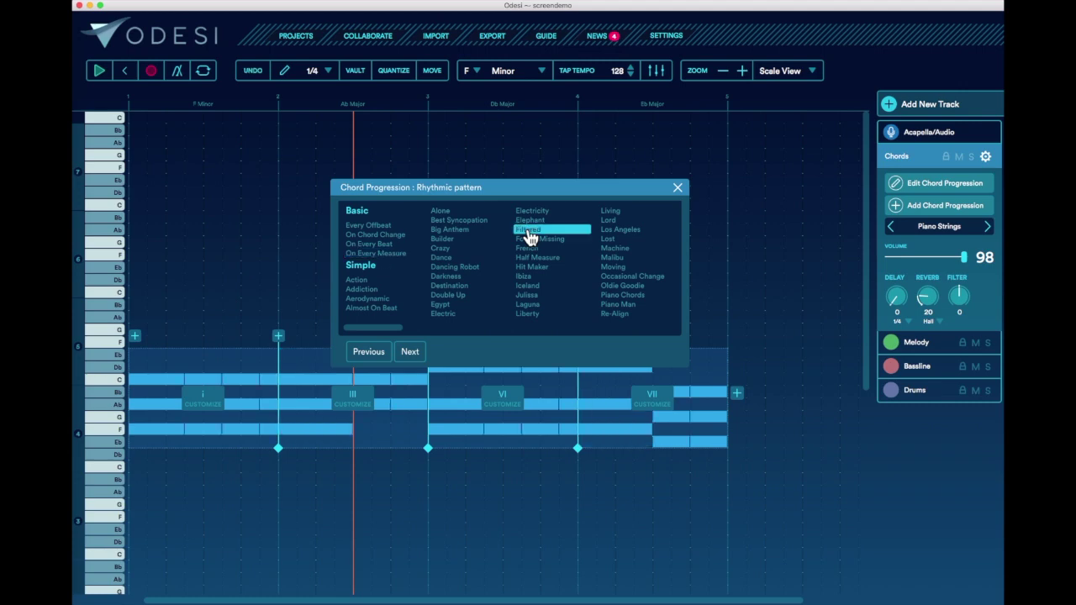
key(space)
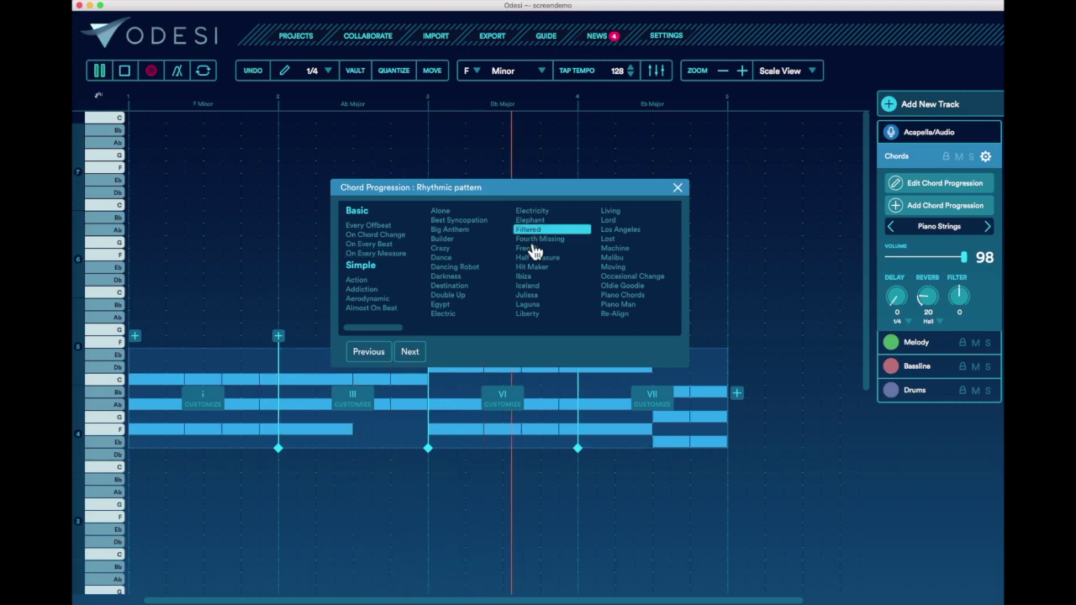
- Compare Half Measure, Electricity and Los Angeles patterns, then settle on French
click(533, 259)
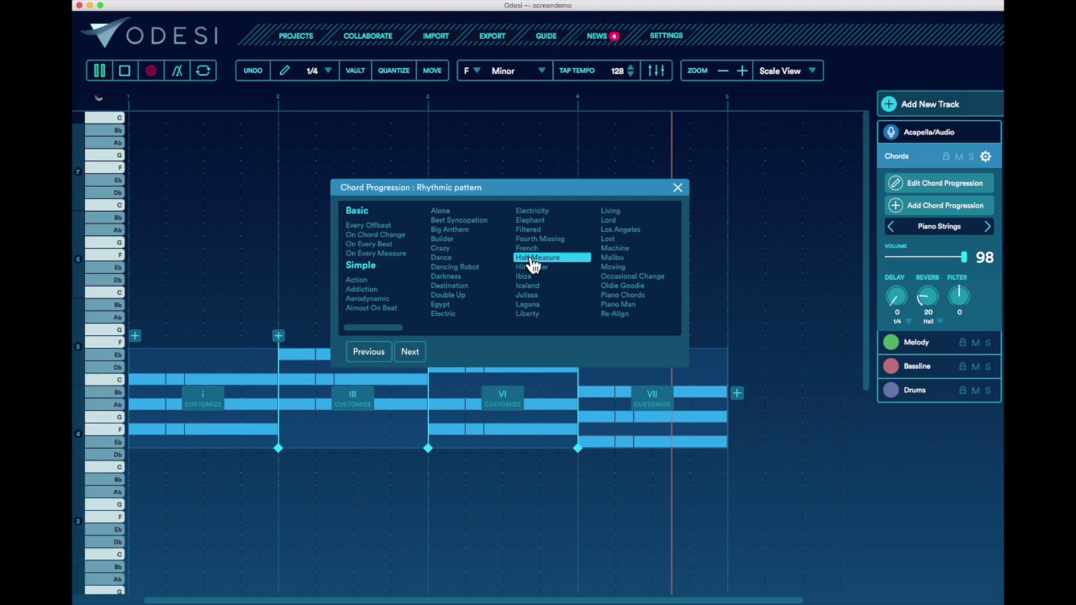
click(532, 213)
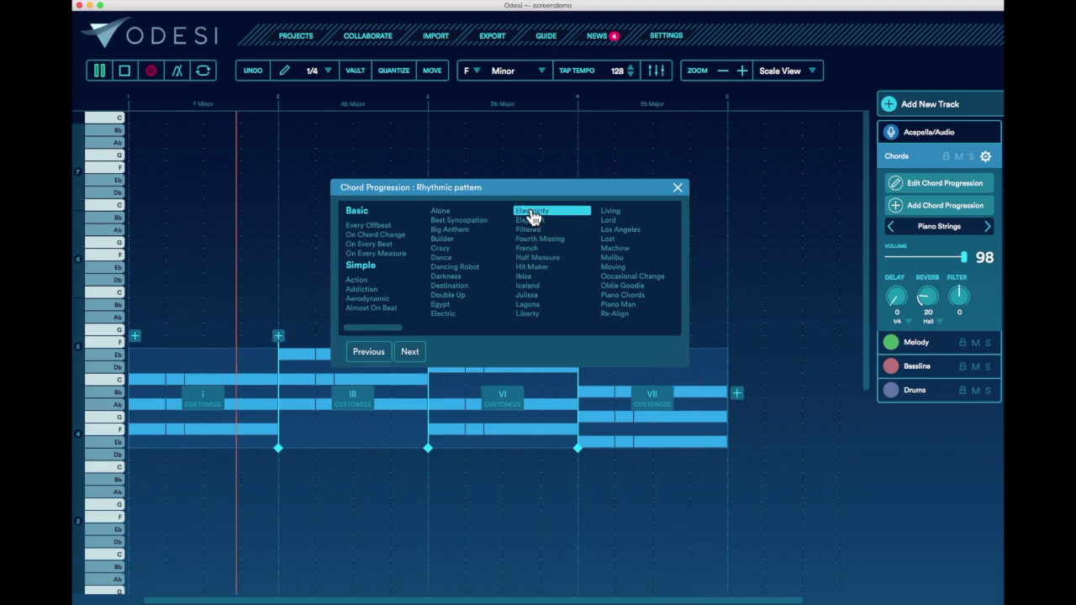
click(618, 232)
click(482, 230)
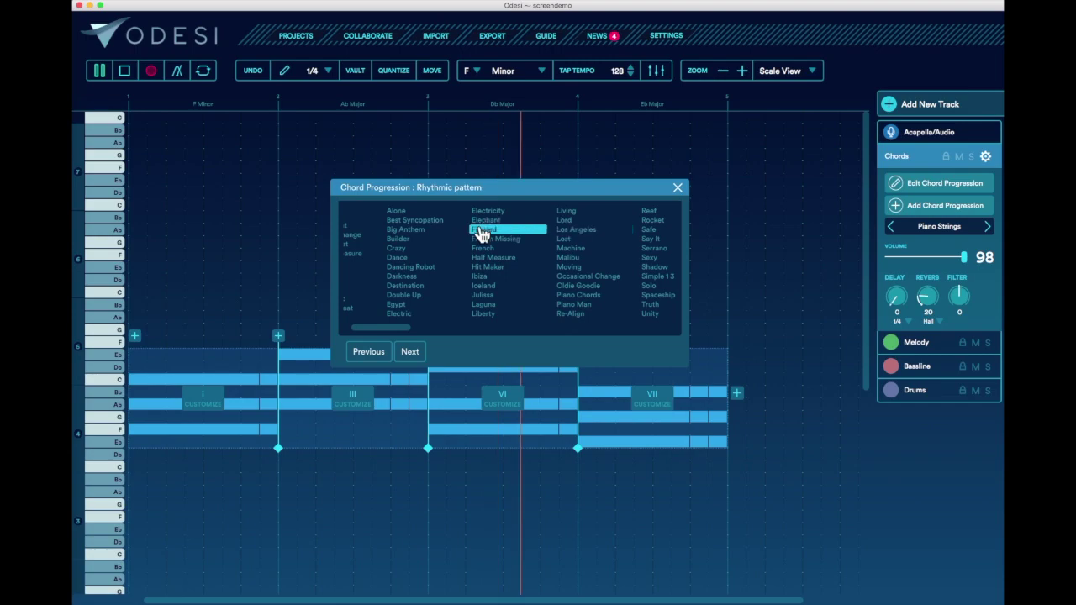
scroll(480, 232, left, 2)
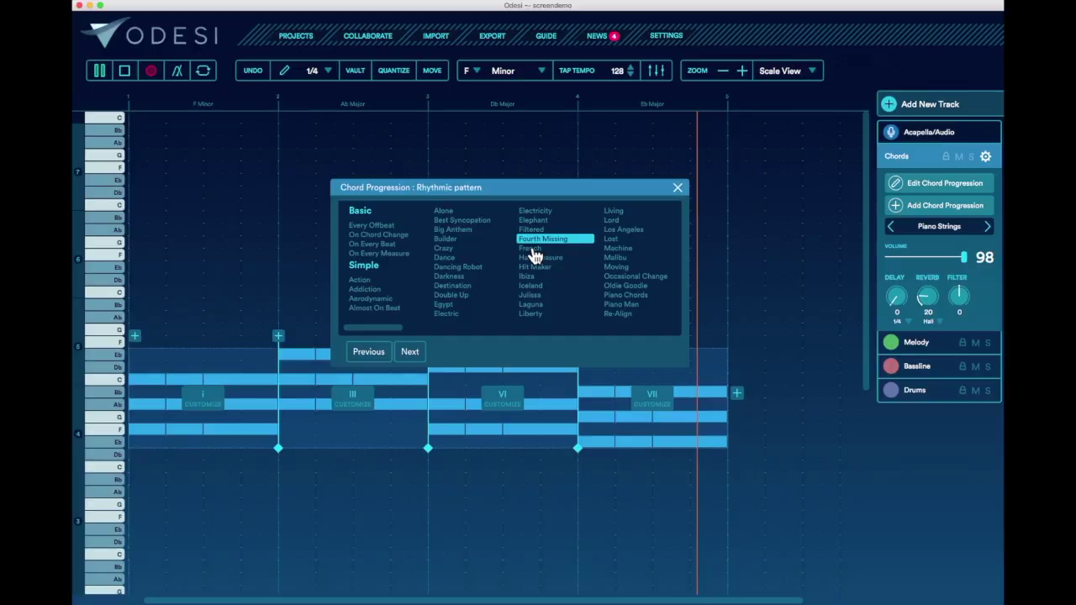
click(532, 252)
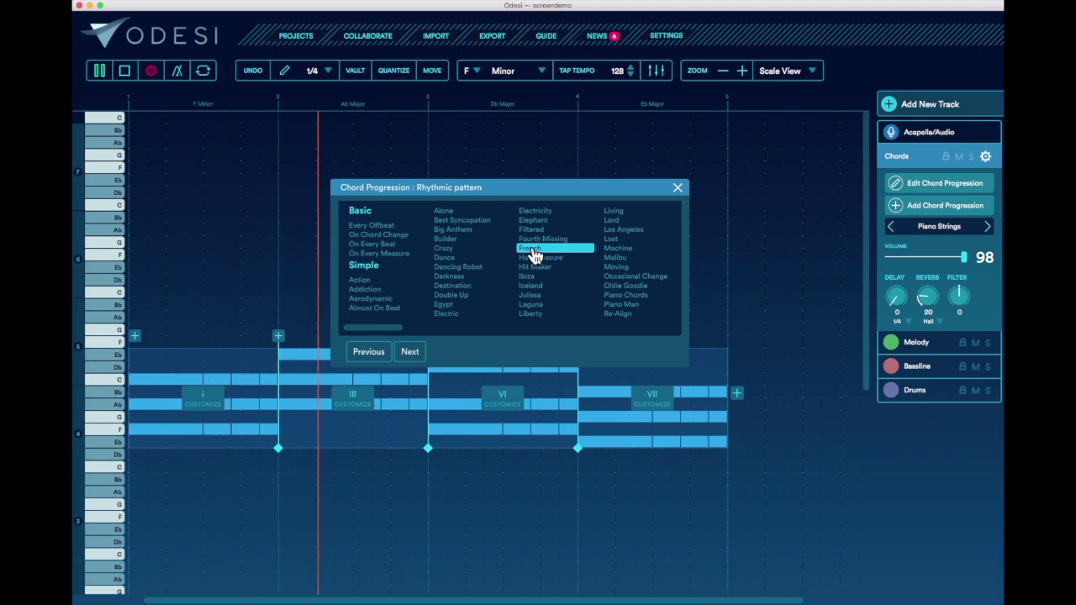
click(678, 190)
- Stop playback and keep the chords on Long Legato note length
key(space)
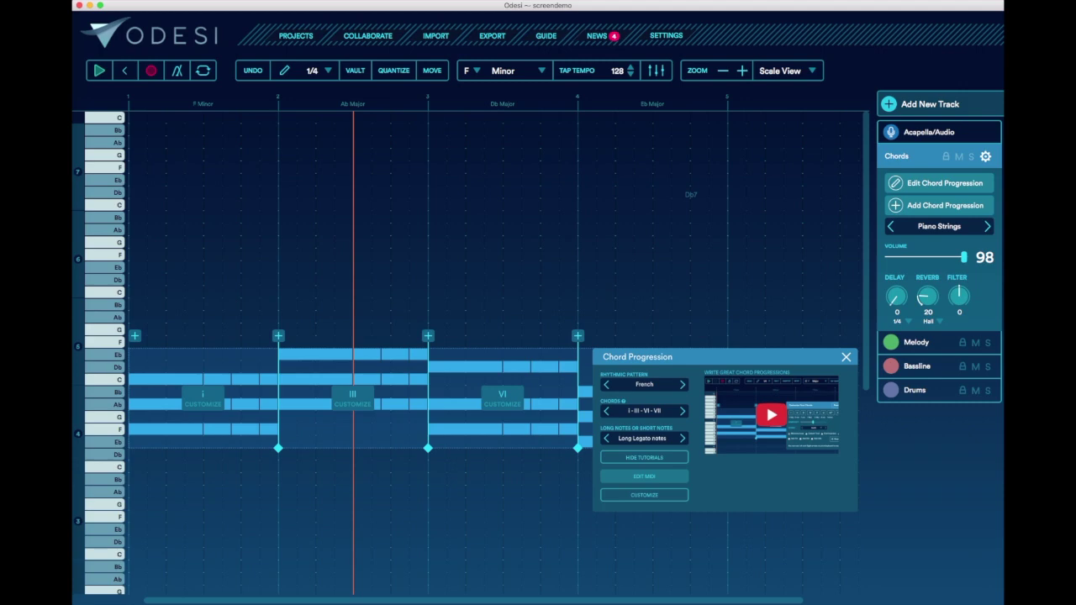
click(660, 441)
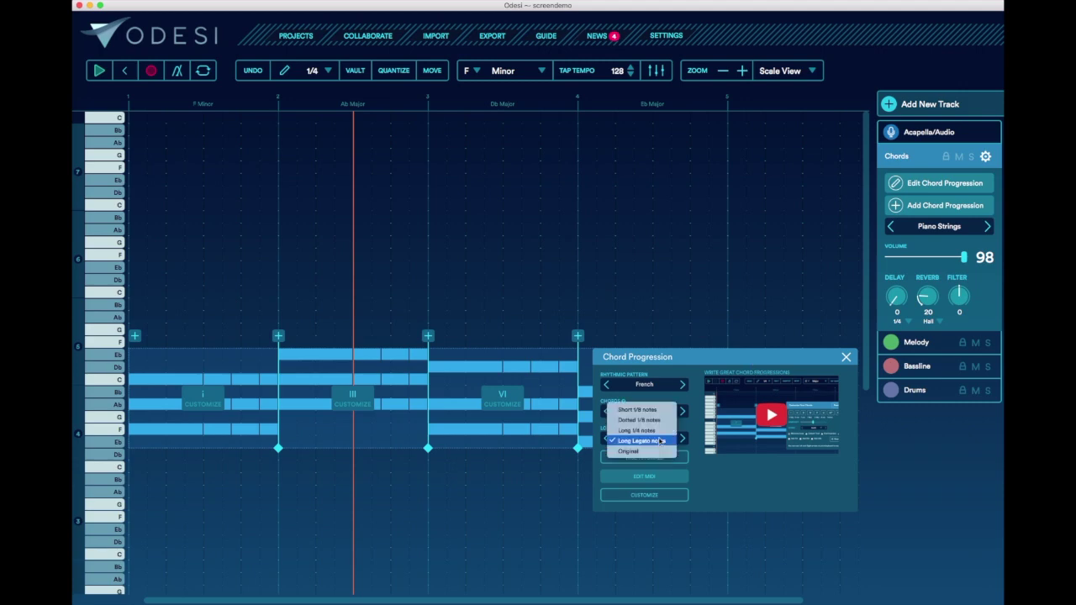
click(691, 433)
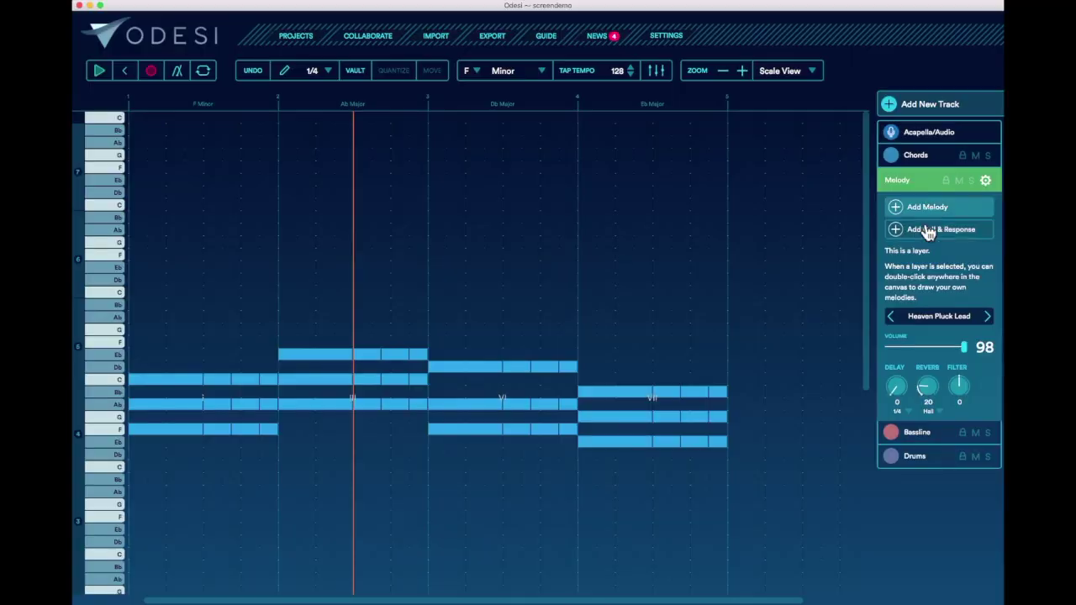
- Add a melody, try the Highland House sound, and return to Heaven Pluck Lead
click(926, 211)
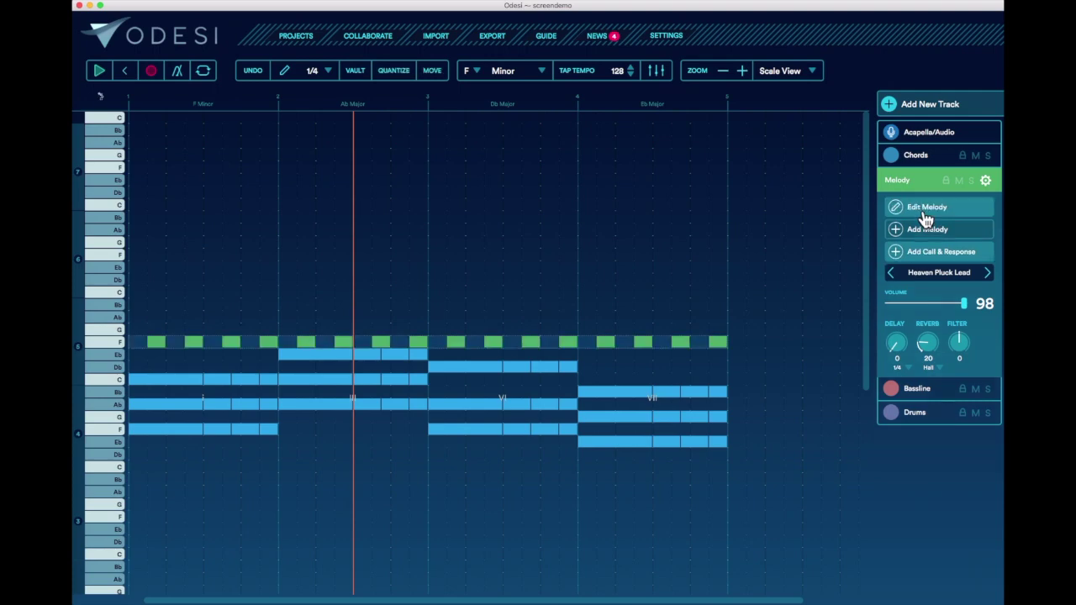
click(901, 208)
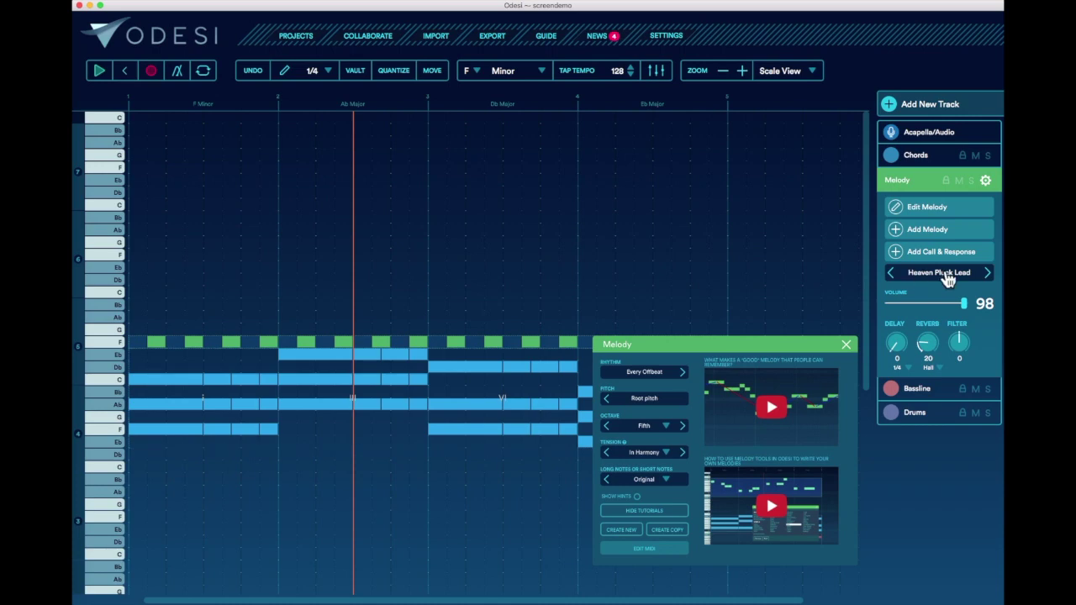
click(989, 273)
click(989, 274)
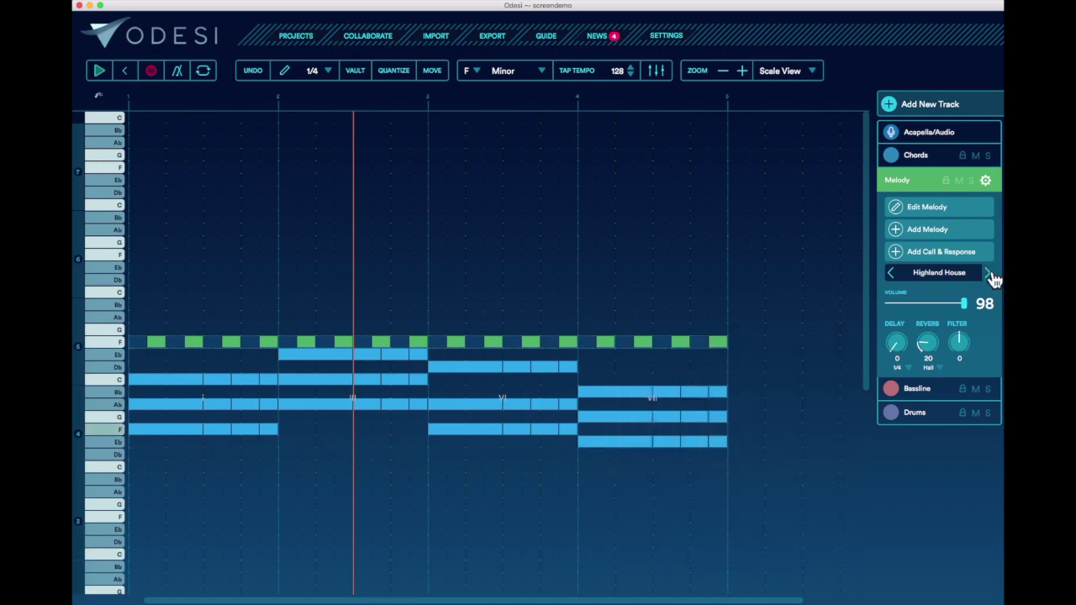
click(889, 280)
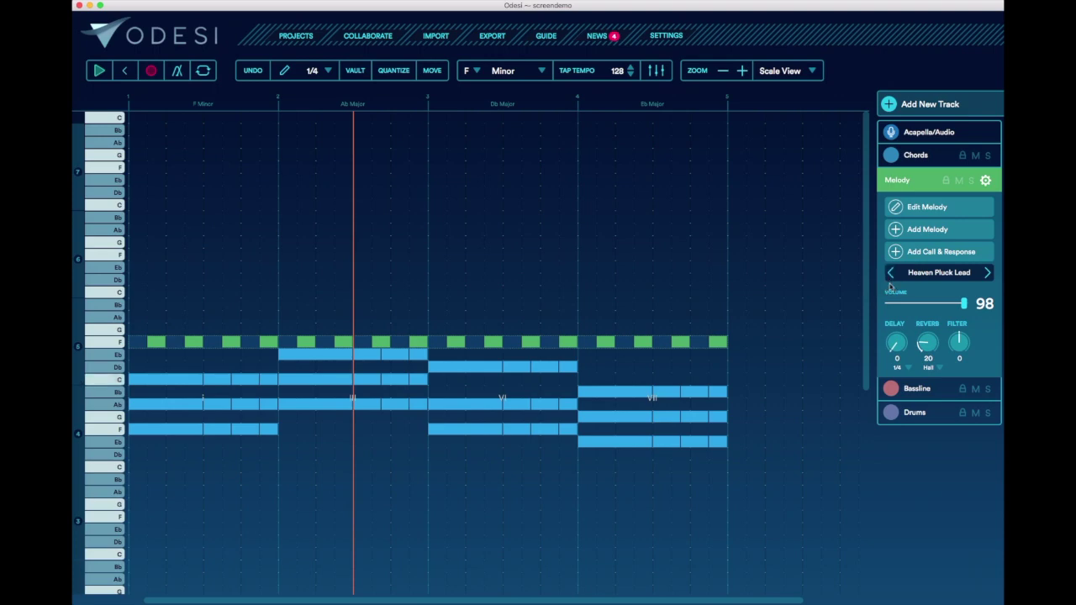
key(space)
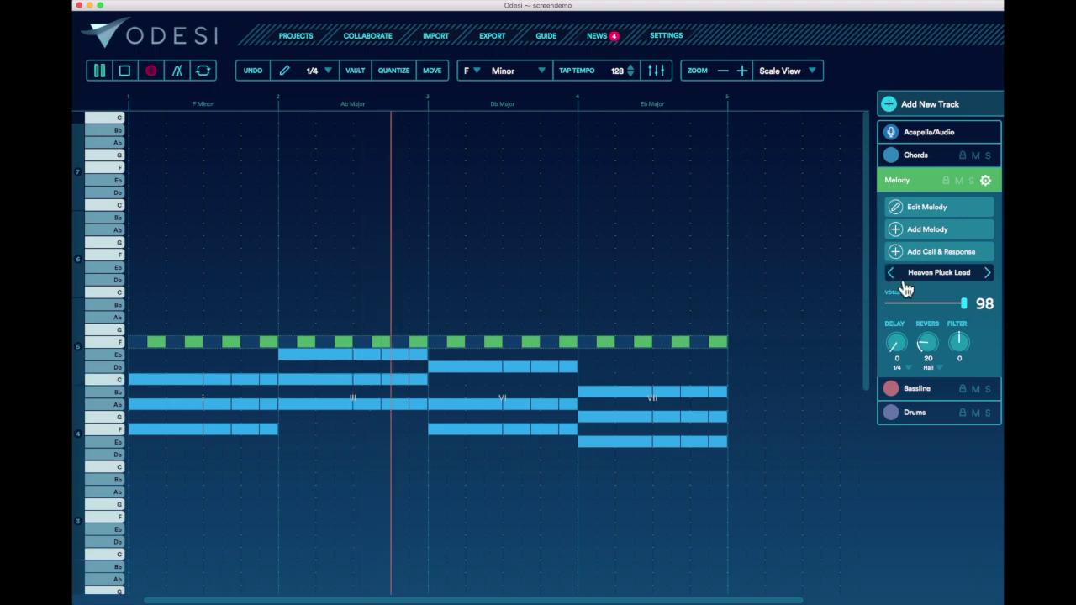
click(710, 342)
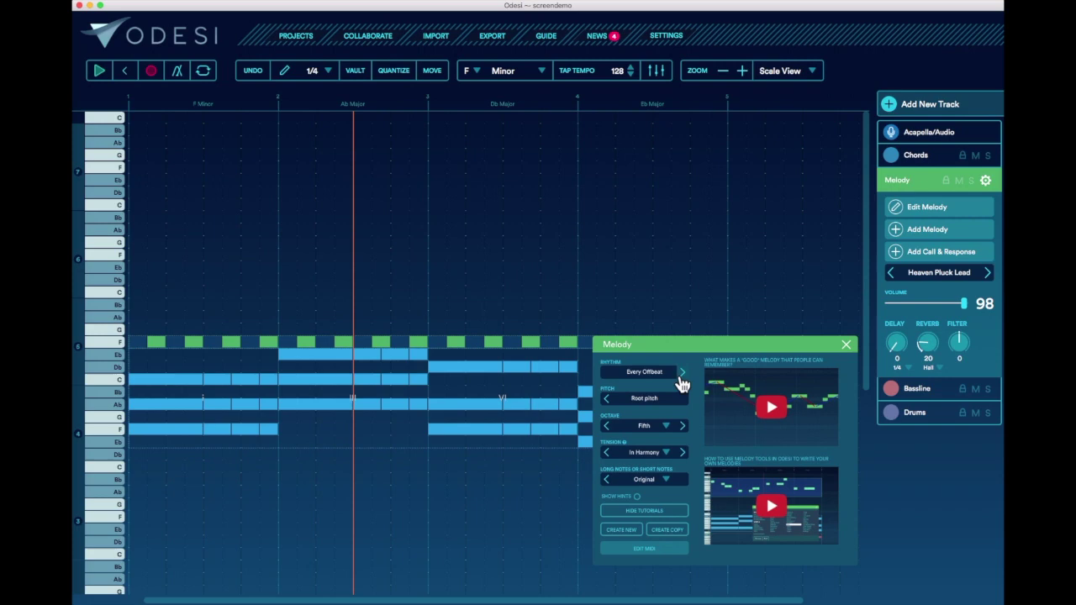
- Give the melody the Moving rhythm and play it back
click(664, 383)
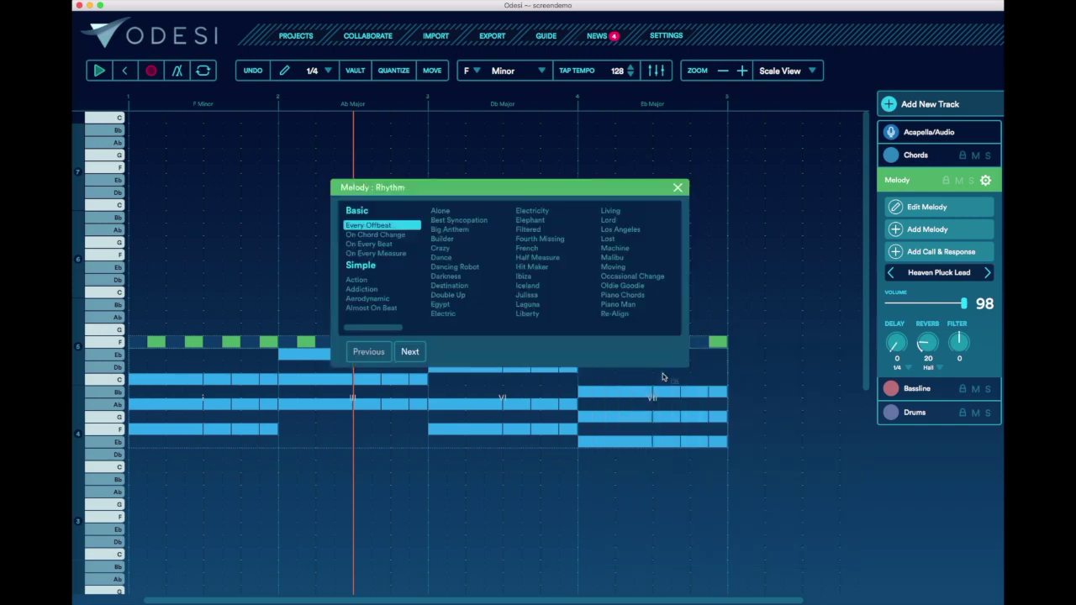
click(620, 269)
key(space)
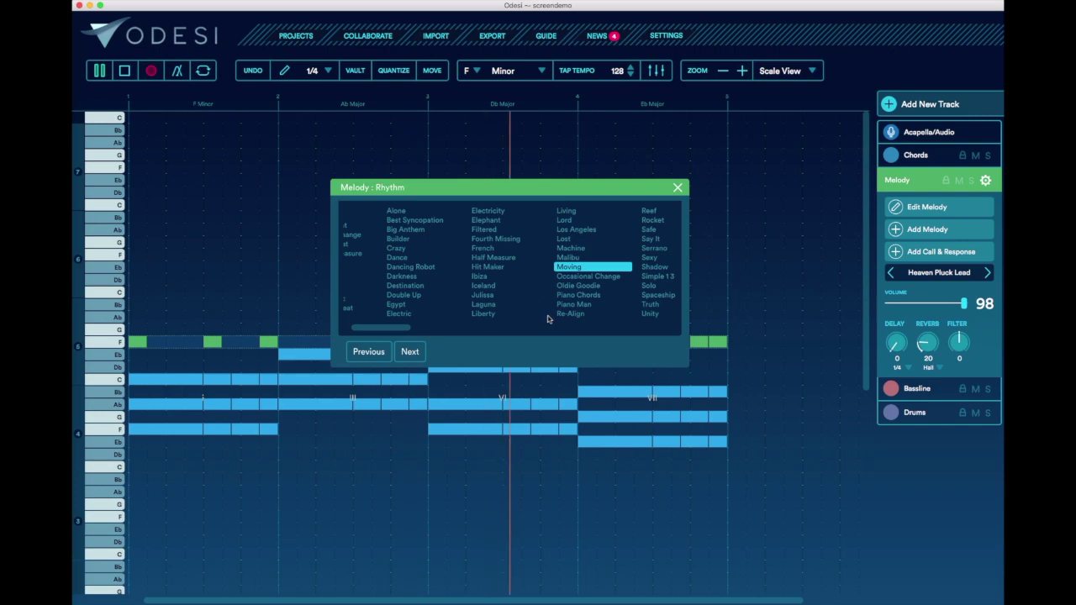
- Audition Dancing Robot, Addiction and Aerodynamic rhythms, keeping Addiction for the melody
click(401, 270)
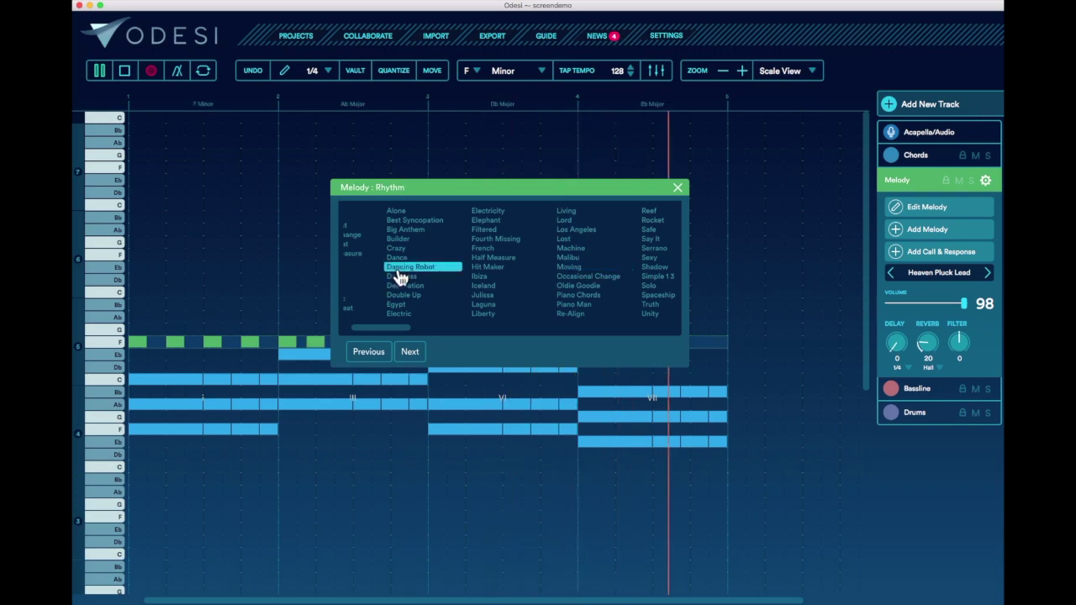
scroll(355, 241, left, 2)
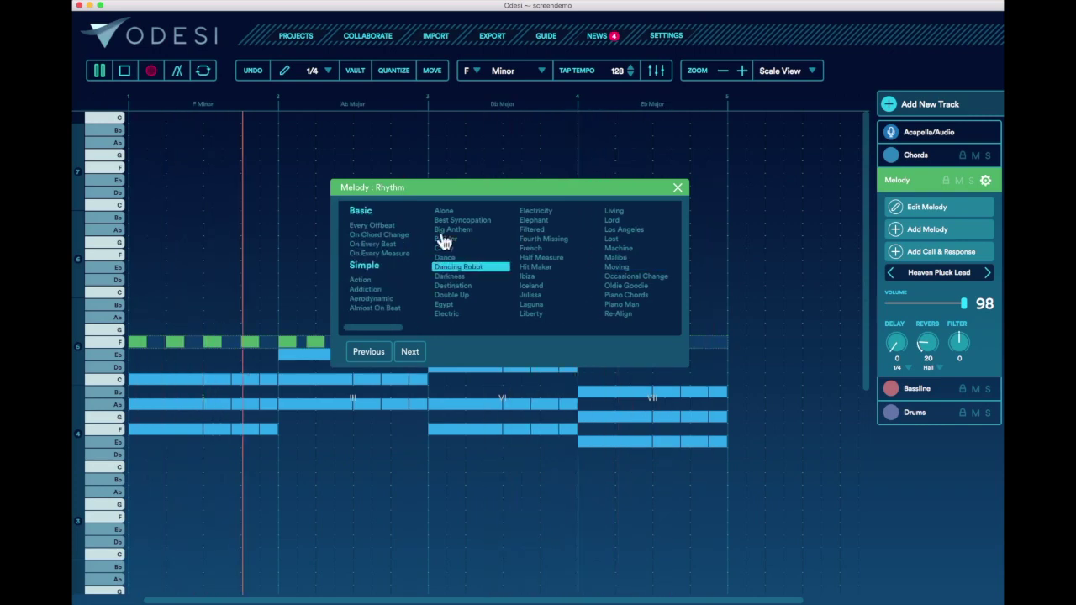
click(365, 291)
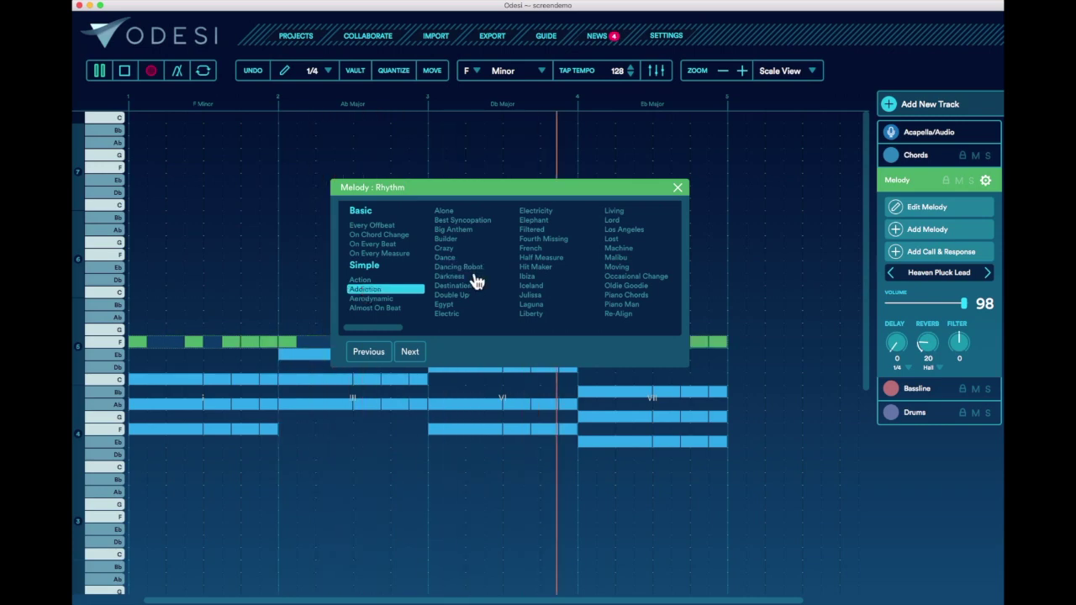
click(408, 353)
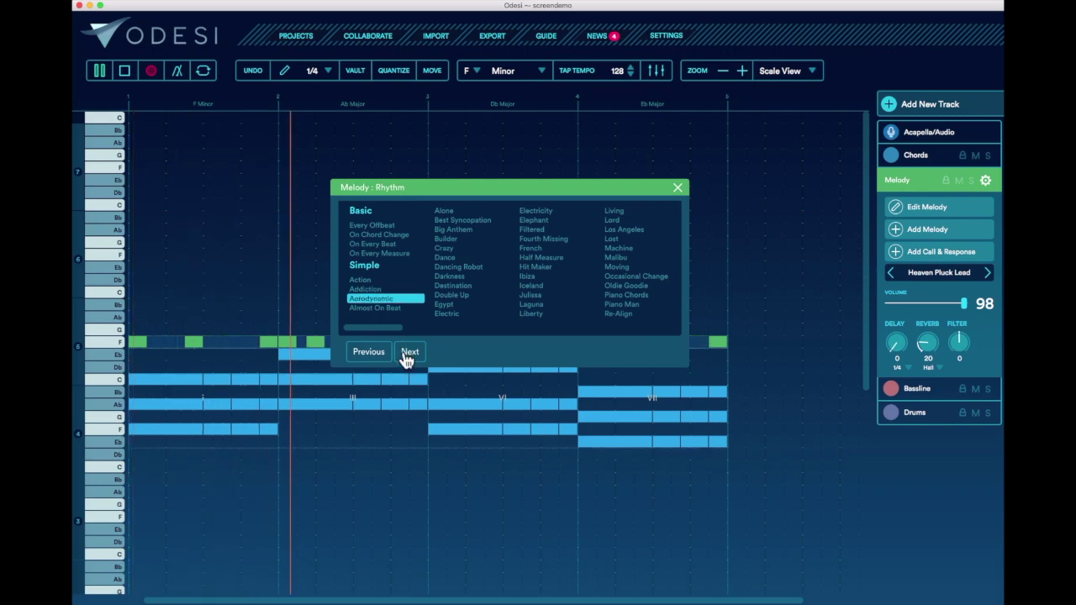
click(369, 353)
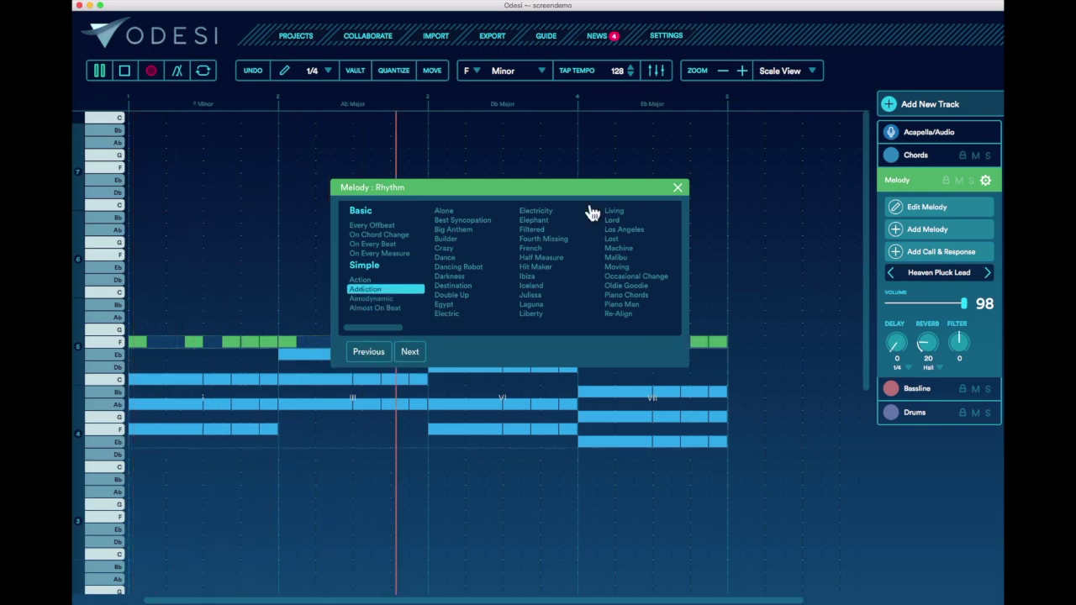
click(677, 190)
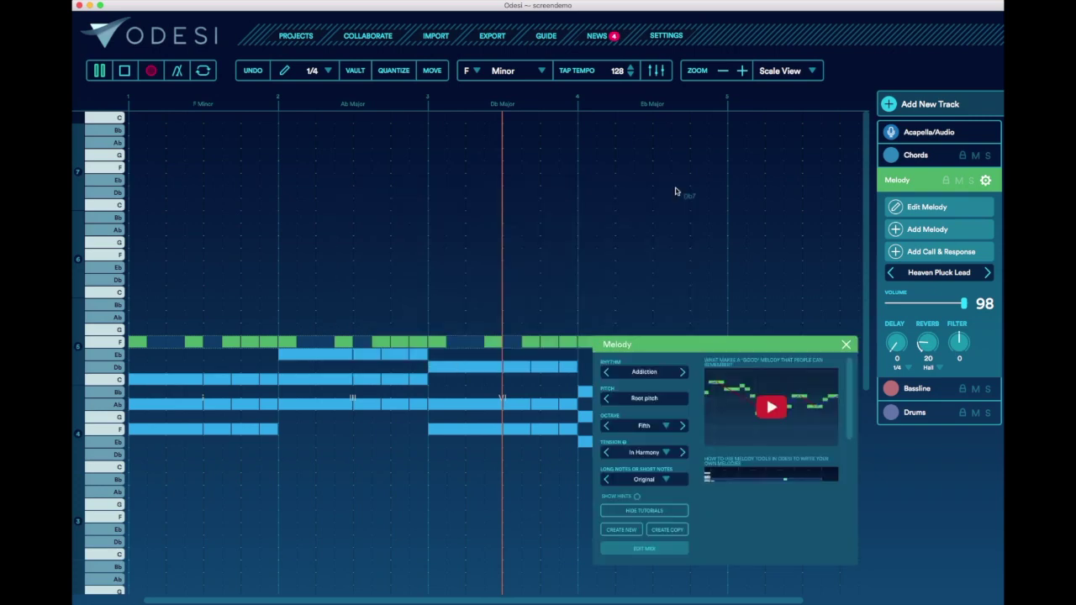
- Try the Thumb down dotted 3 and Ride 3 pitch patterns, settling on Pluck 4
click(644, 399)
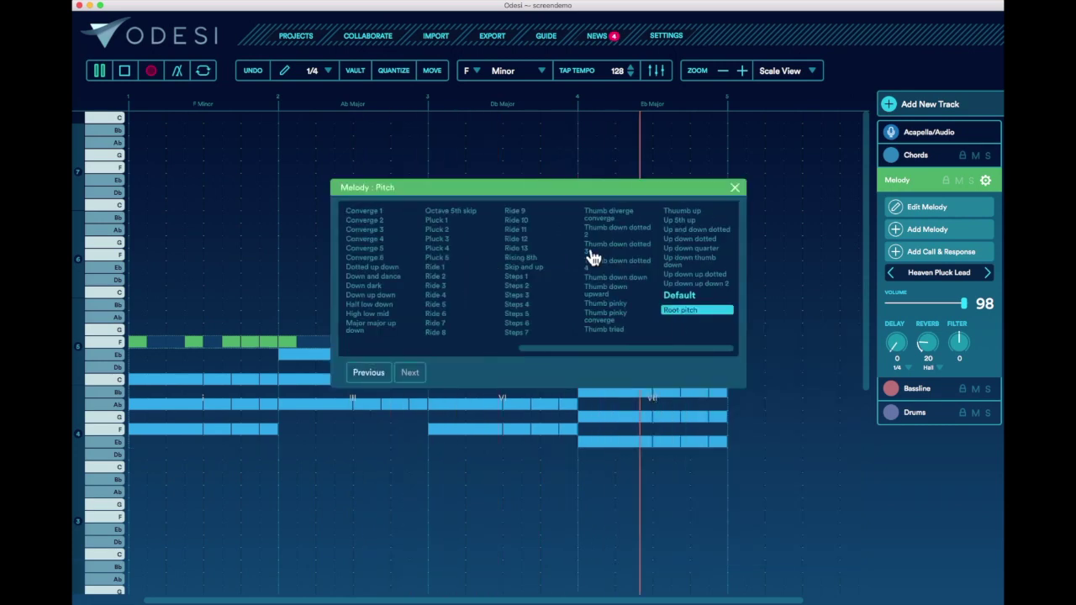
click(593, 249)
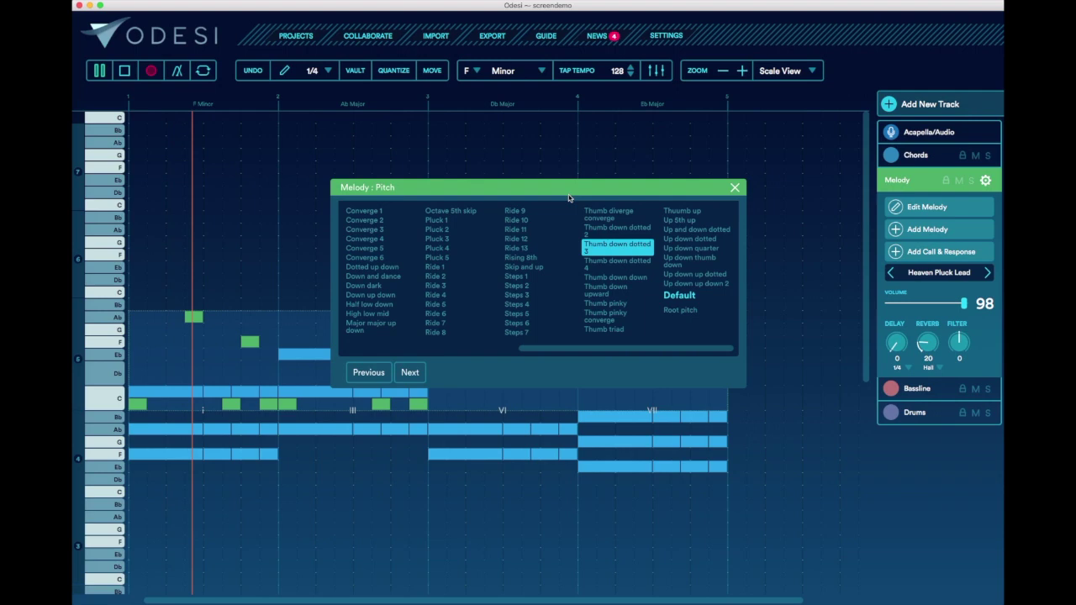
drag(569, 190, 641, 110)
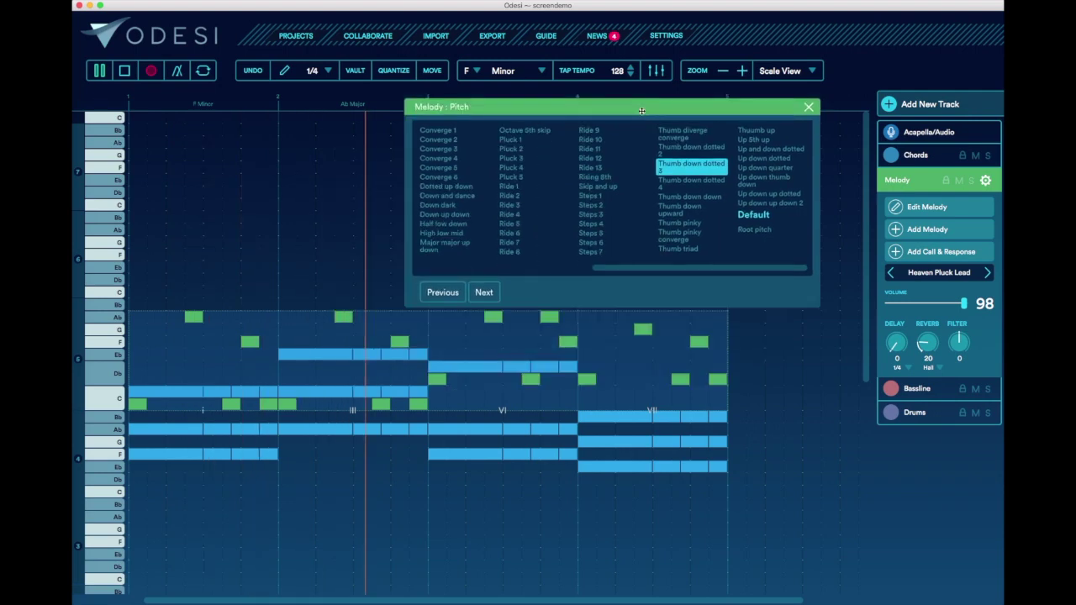
click(506, 207)
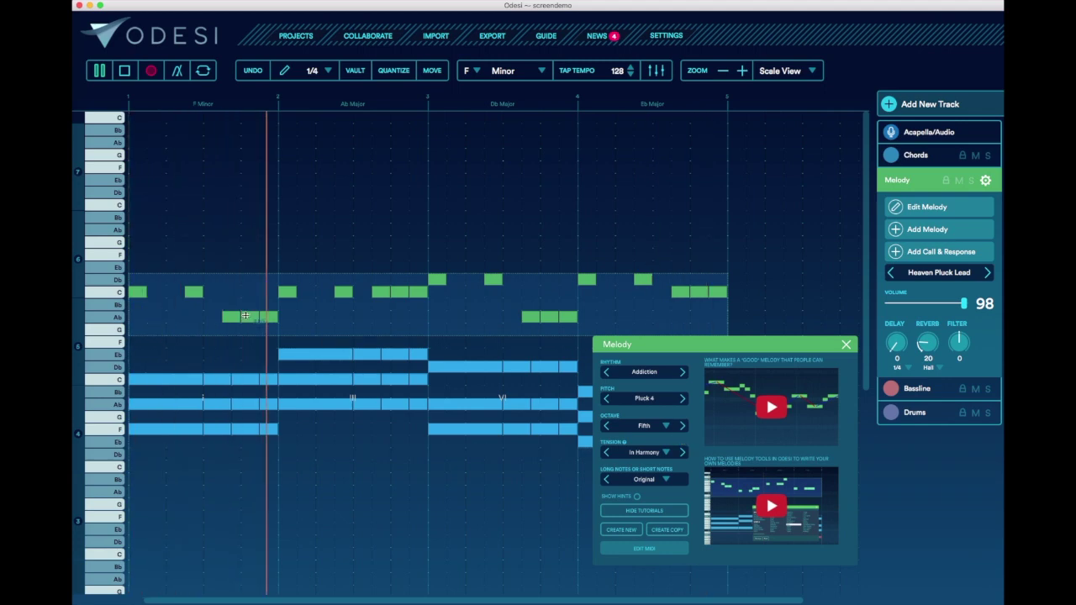
- Close the melody settings and raise a bar-3 melody note from Db to Eb
click(245, 309)
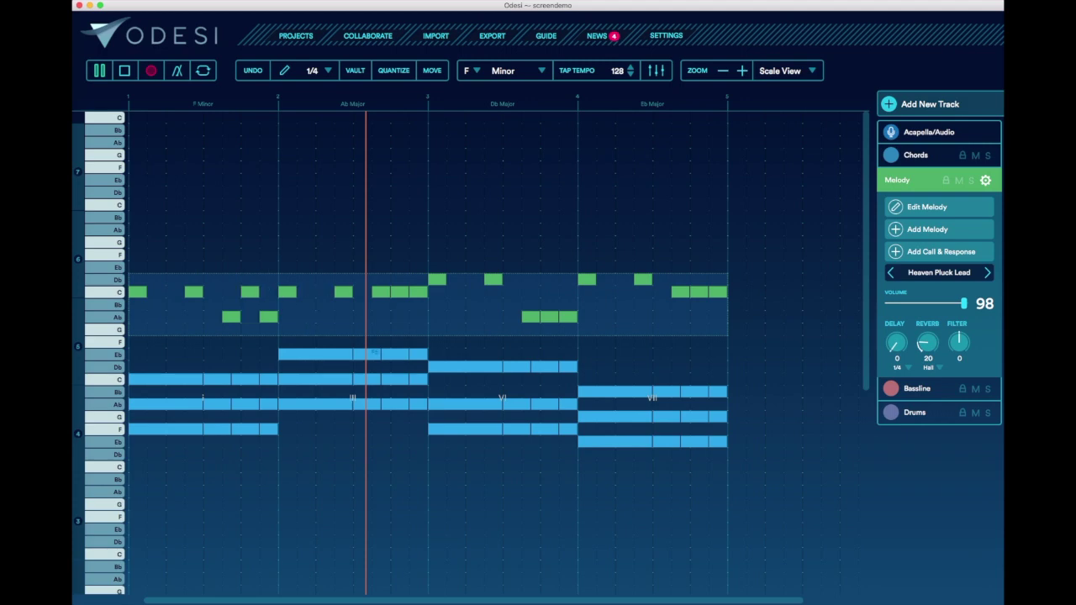
click(341, 291)
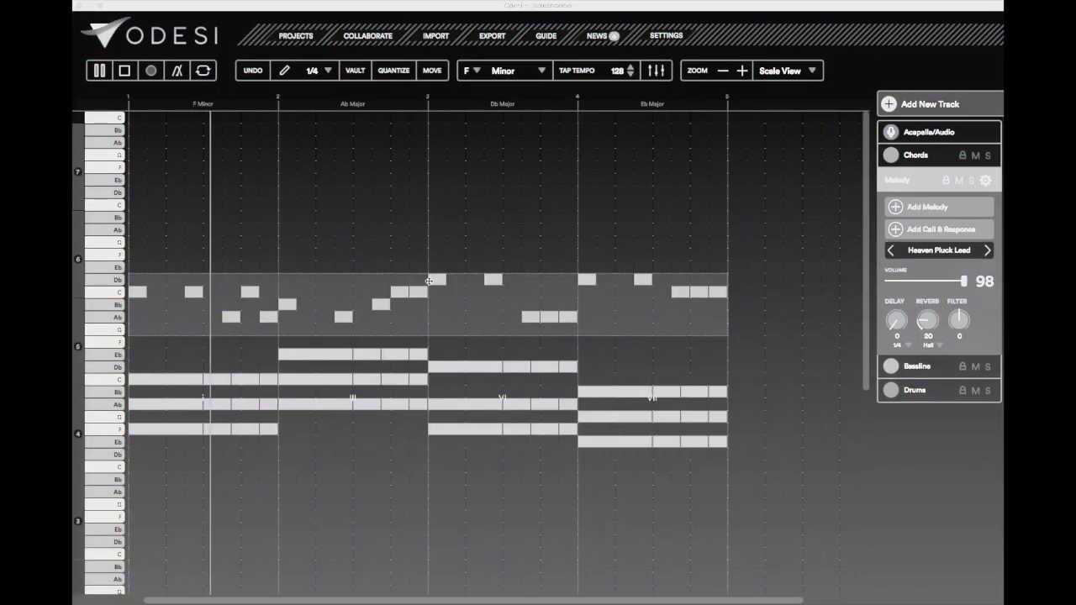
drag(437, 279, 436, 267)
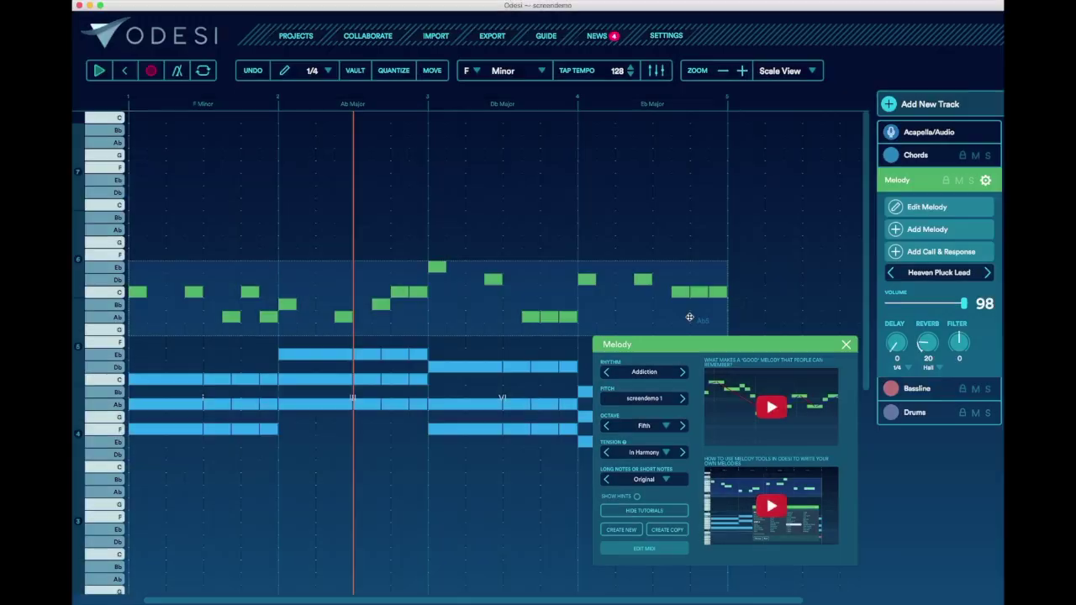
- Move the melody up to the Sixth octave and play the song to hear it
click(674, 431)
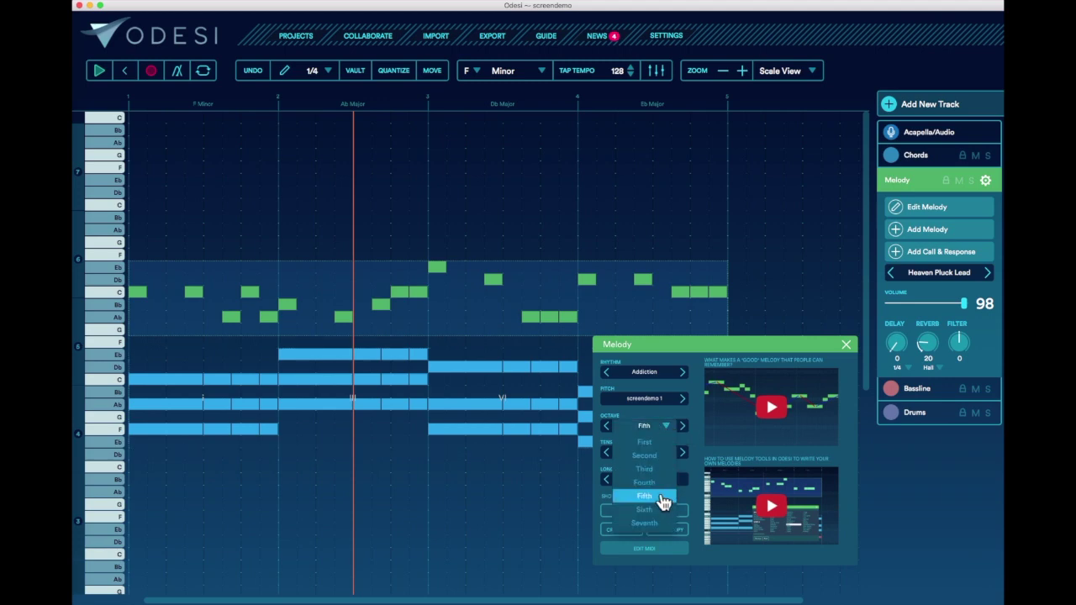
click(661, 510)
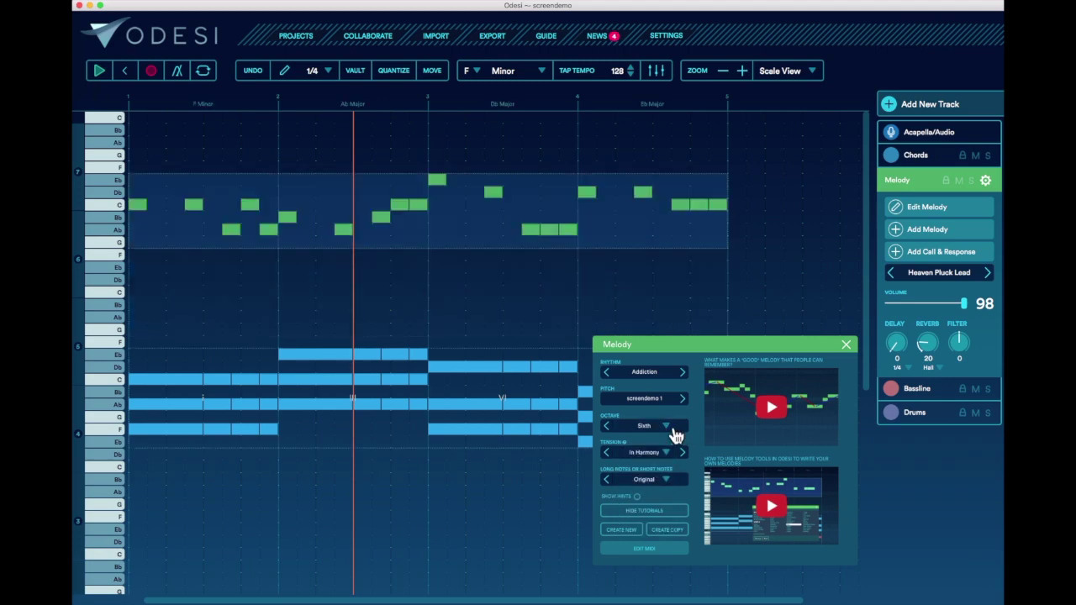
key(space)
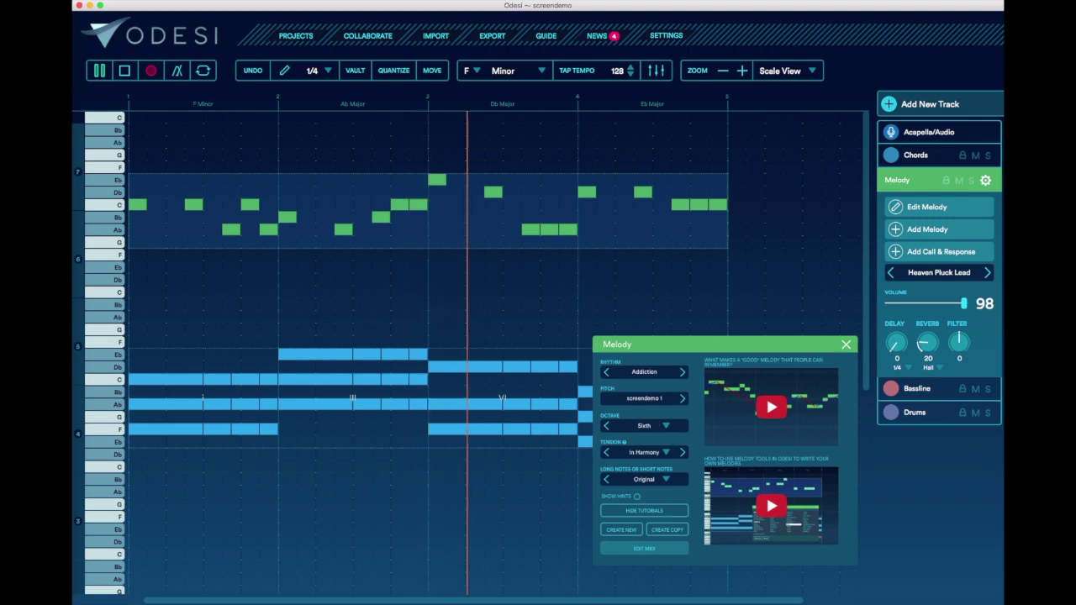
key(space)
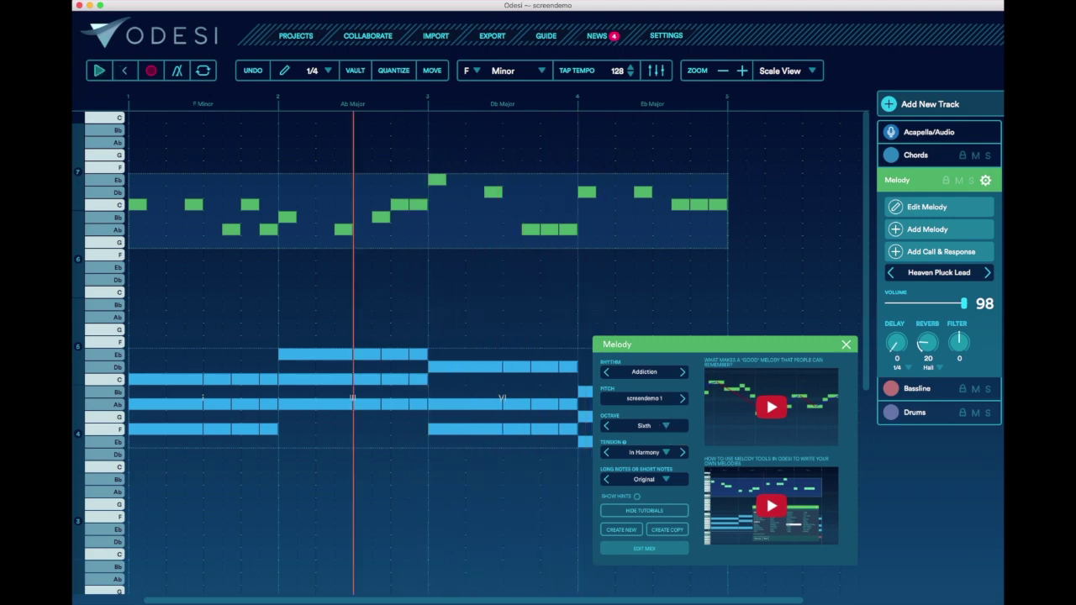
- Try Chord Notes Only melody tension, then set it back to In Harmony
click(669, 454)
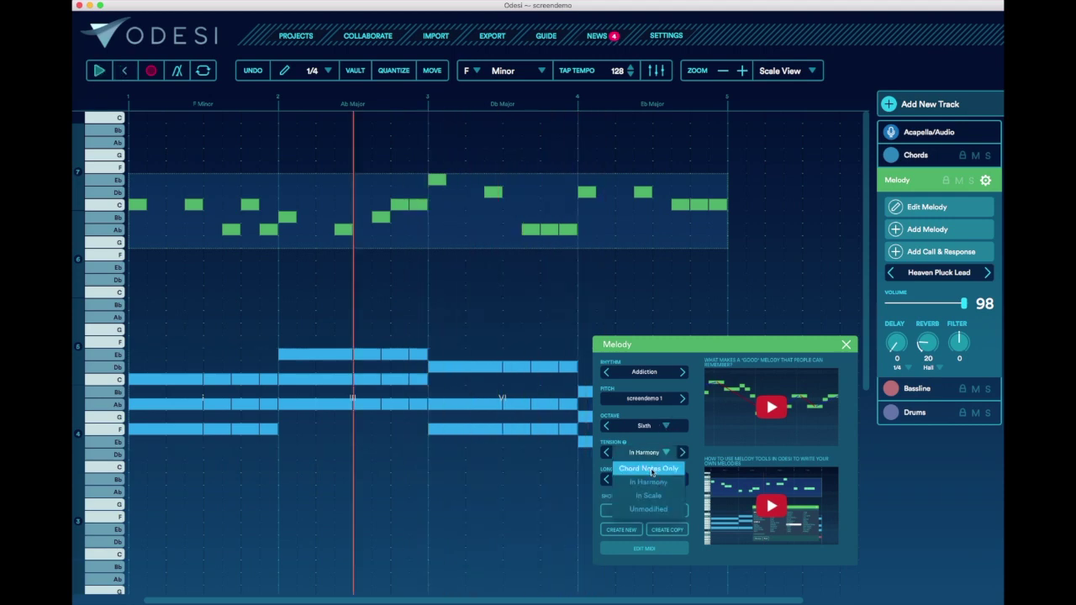
click(653, 469)
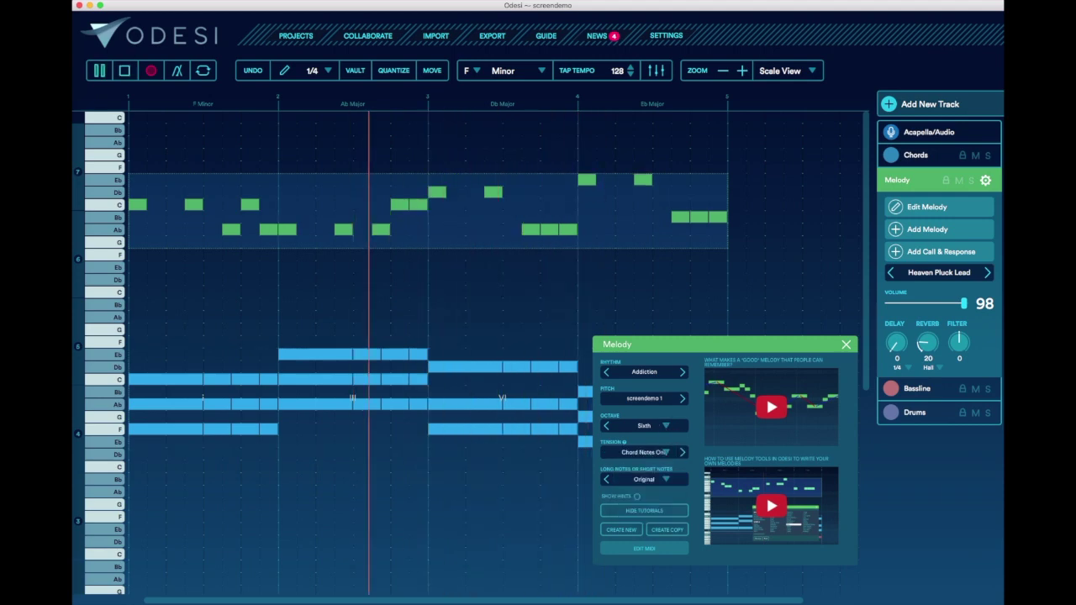
click(668, 454)
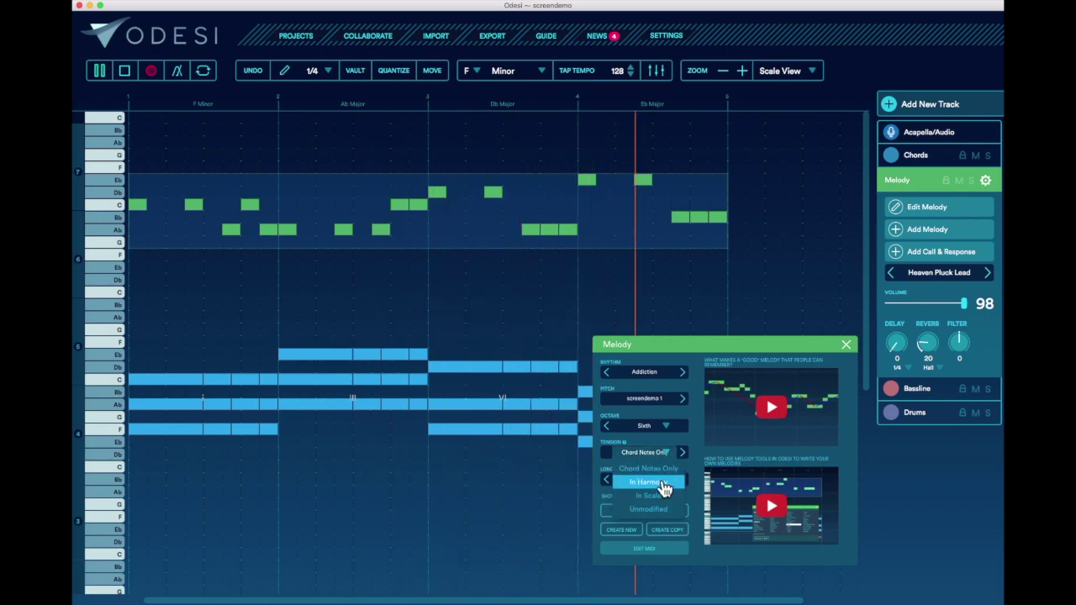
click(663, 484)
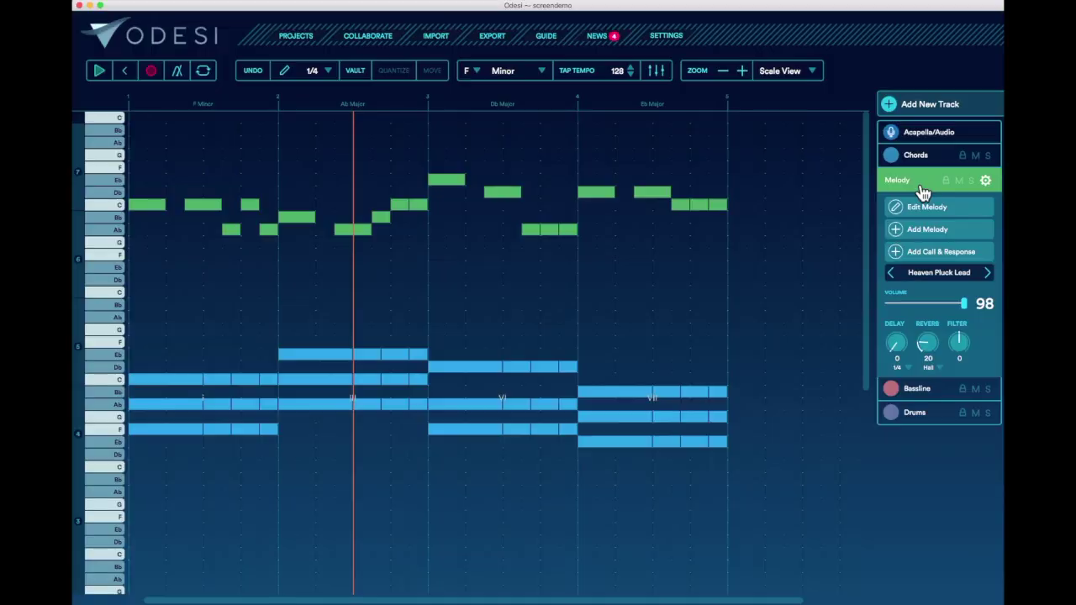
- Add a Call & Response line of repeating F notes and stretch it from bar 5 past bar 8
click(915, 253)
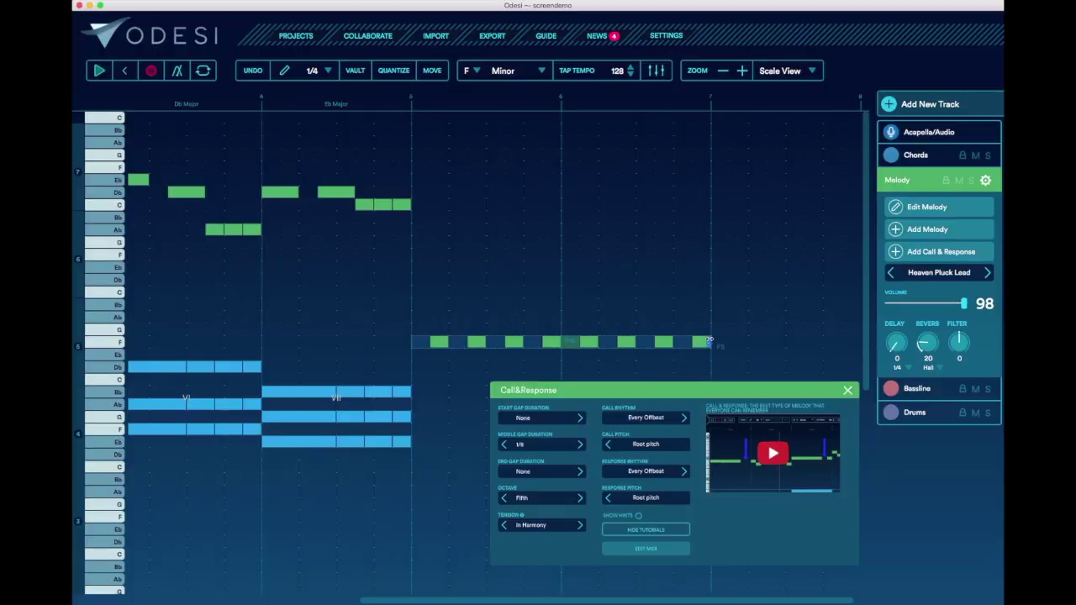
drag(710, 340, 820, 343)
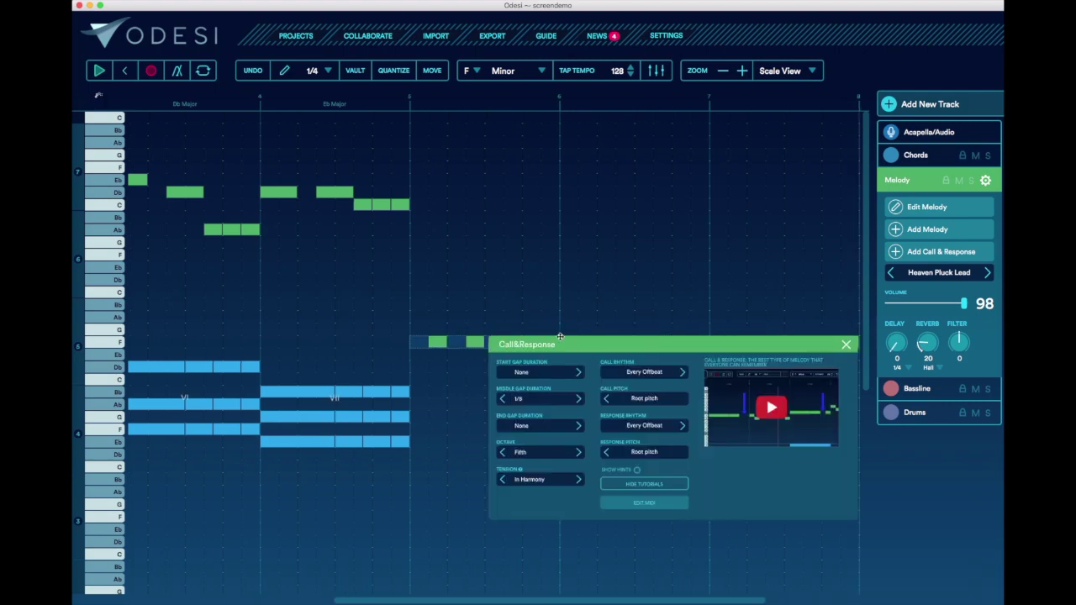
drag(566, 342, 571, 392)
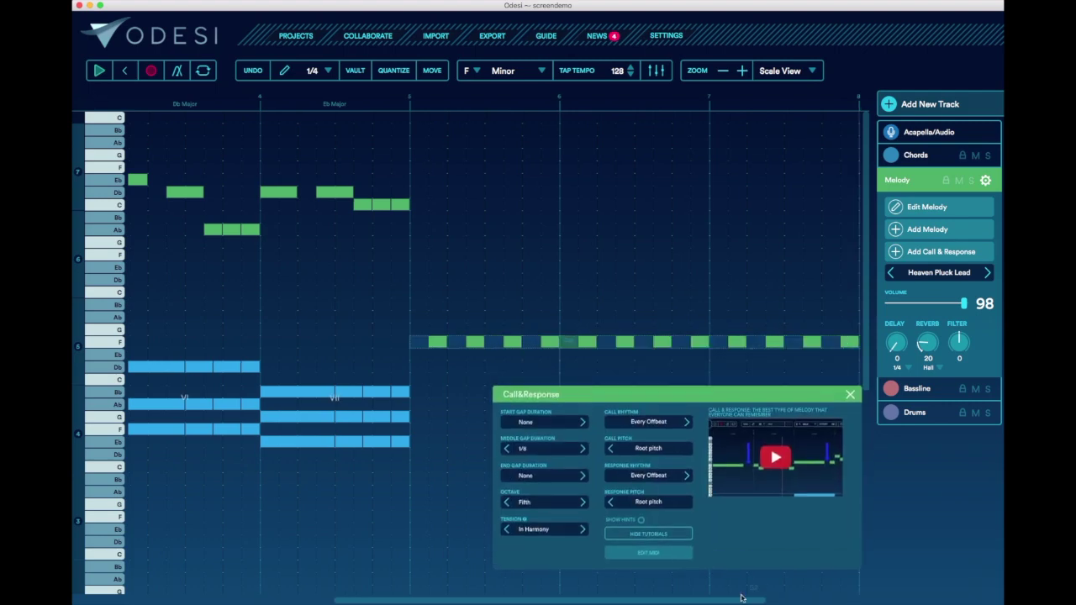
drag(741, 599, 816, 596)
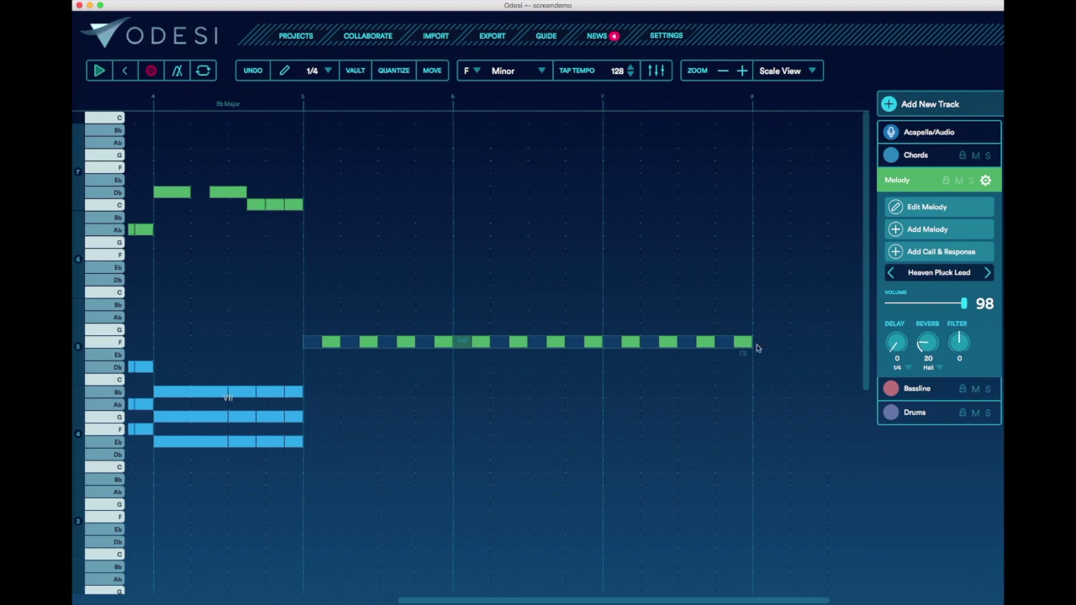
drag(750, 343, 850, 346)
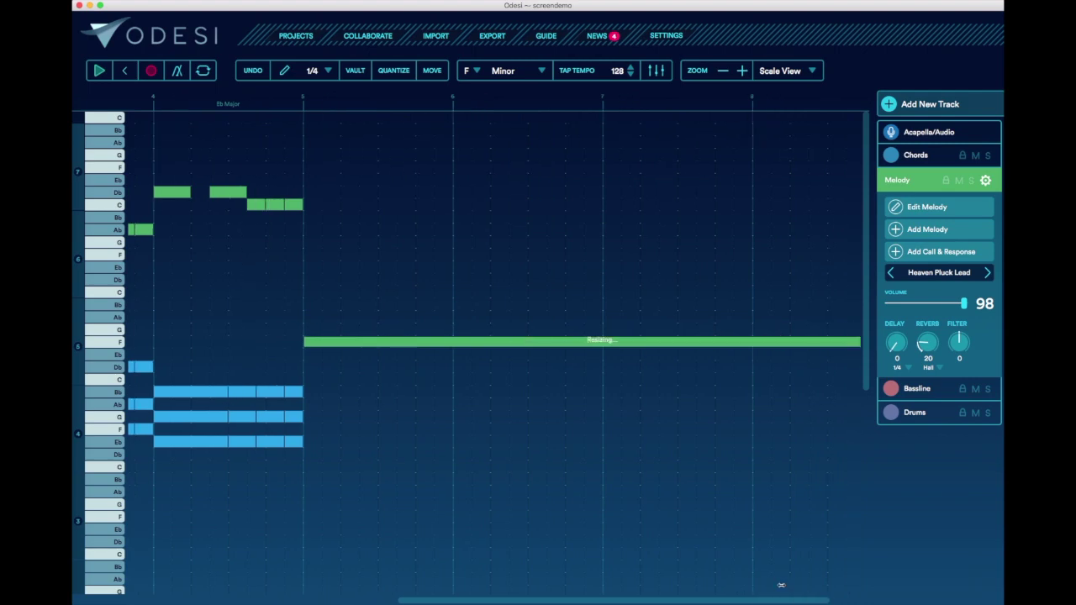
drag(745, 601, 768, 598)
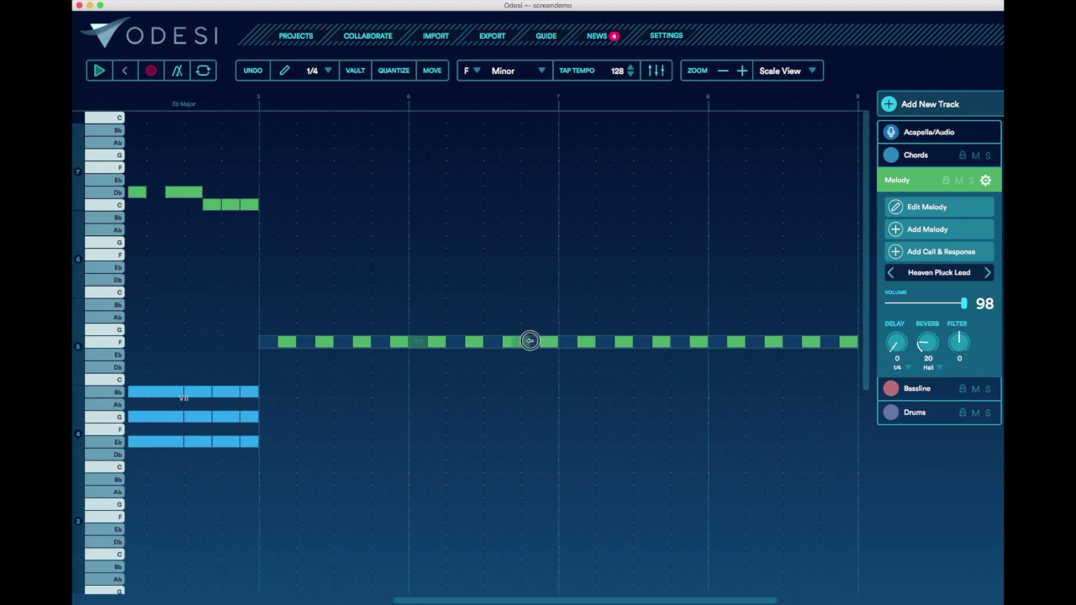
click(572, 342)
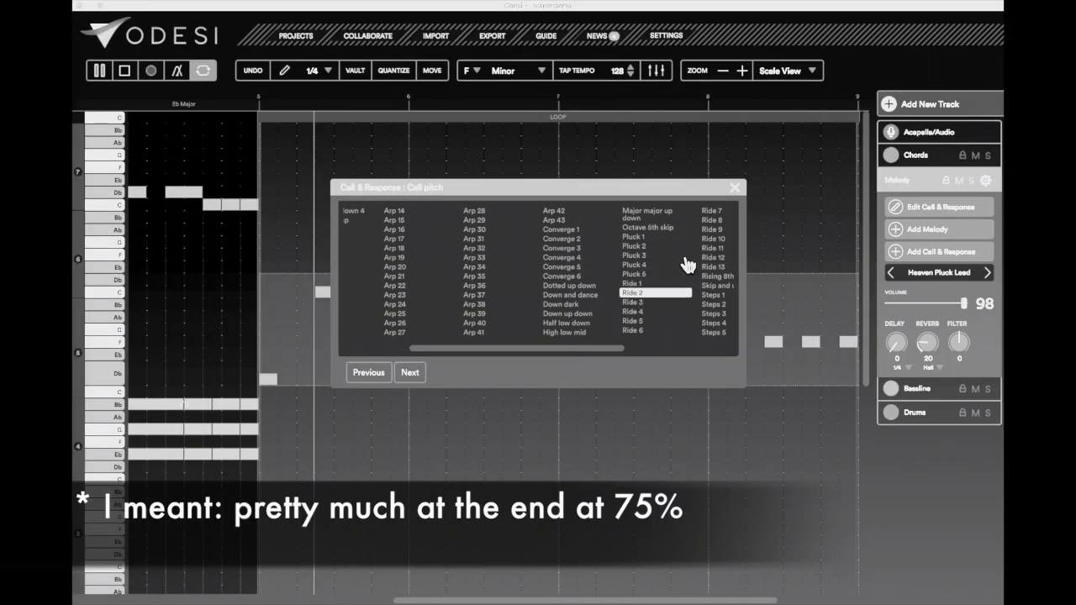
- Pick a different call pitch, then delete the Call & Response generator and confirm
click(689, 264)
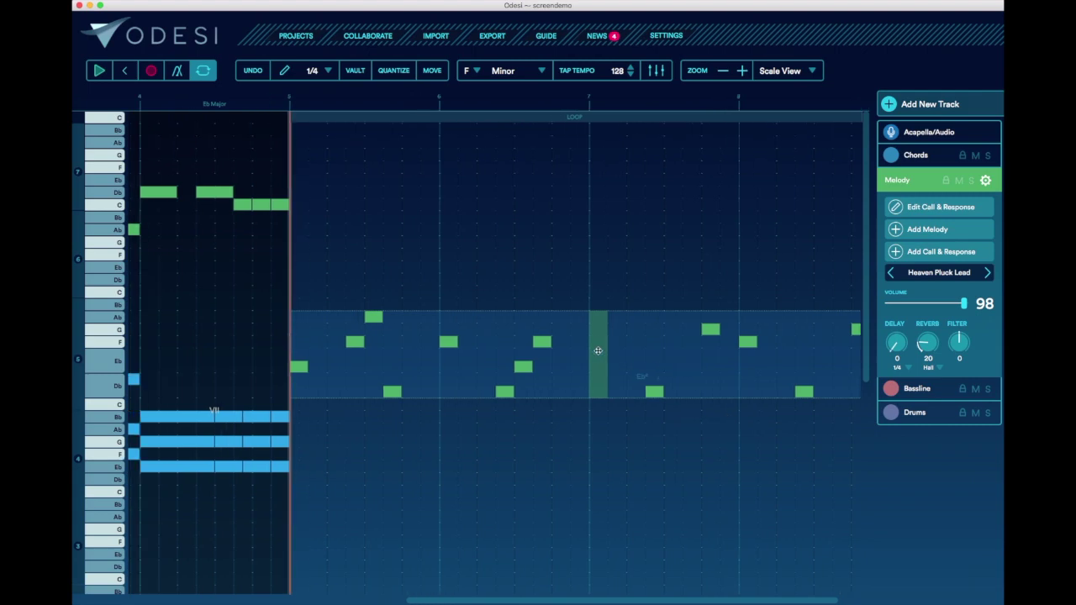
key(BackSpace)
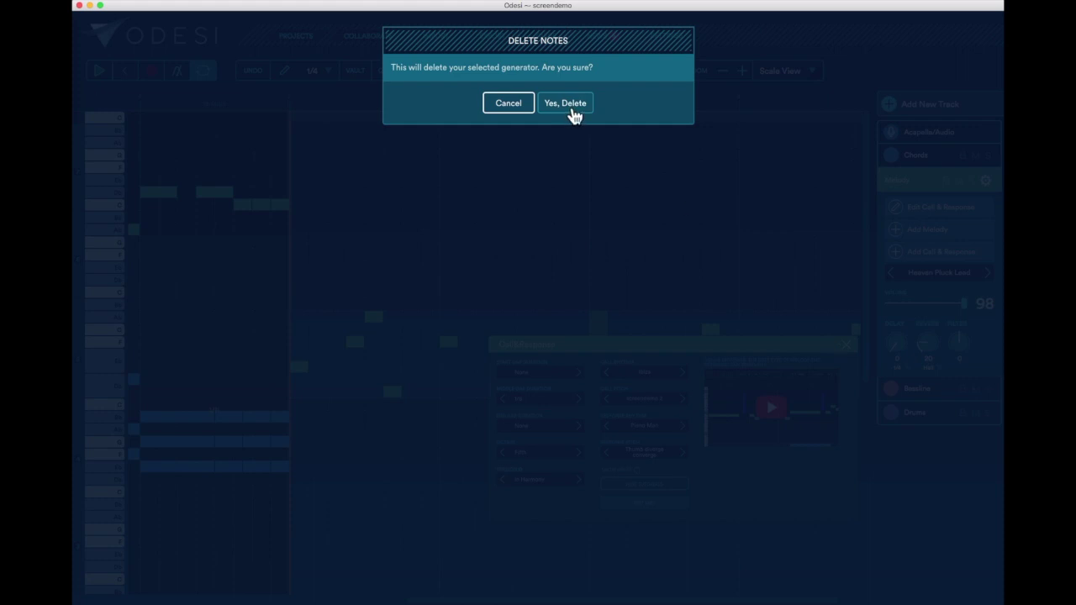
click(573, 114)
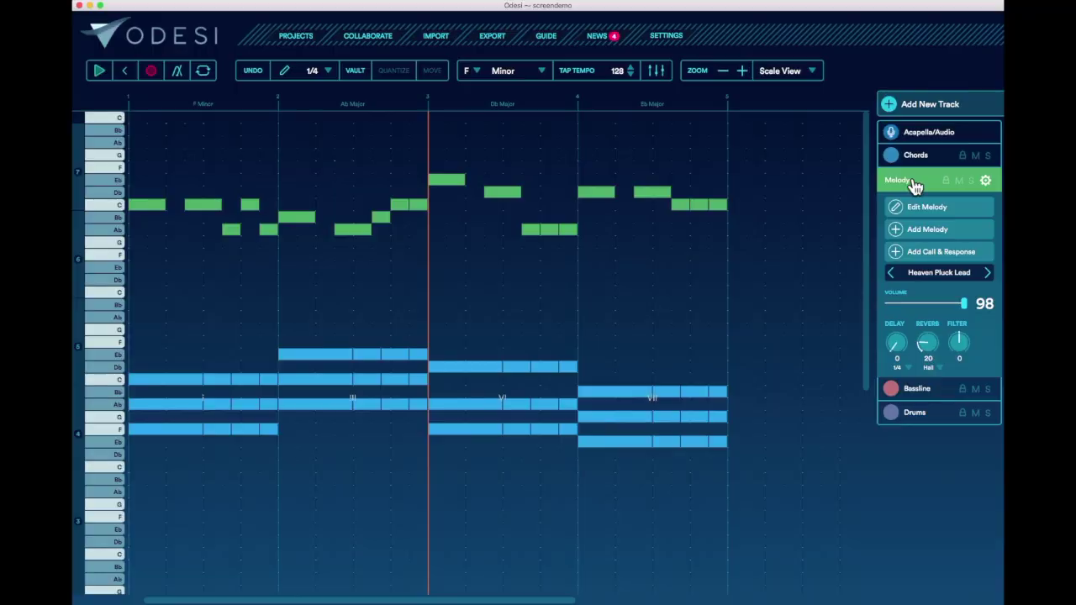
- On the Bassline track, generate an offbeat bassline in the Second octave that follows the chords
click(945, 397)
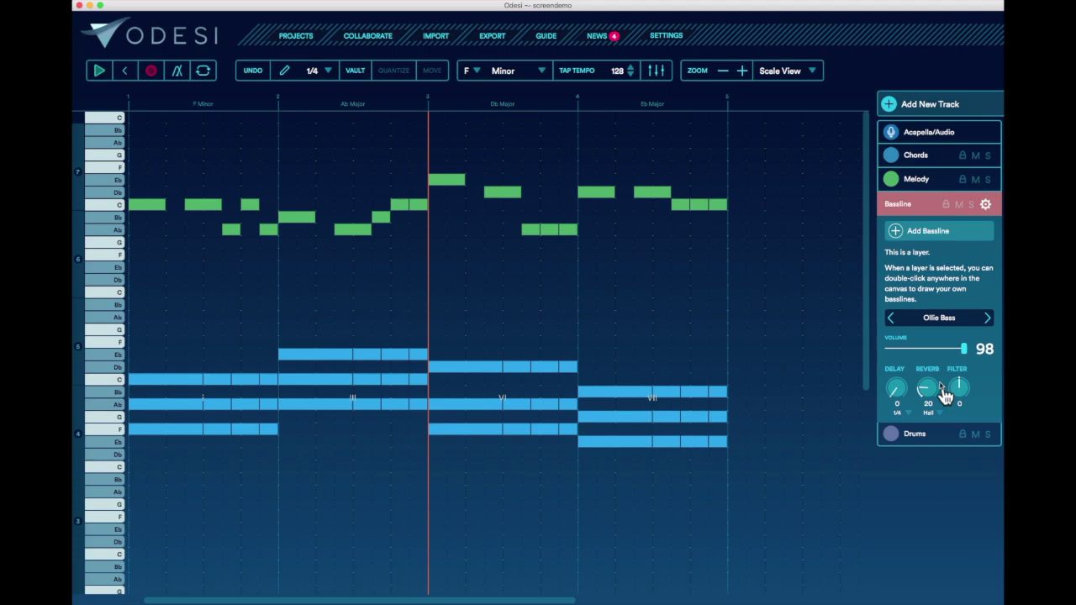
click(901, 235)
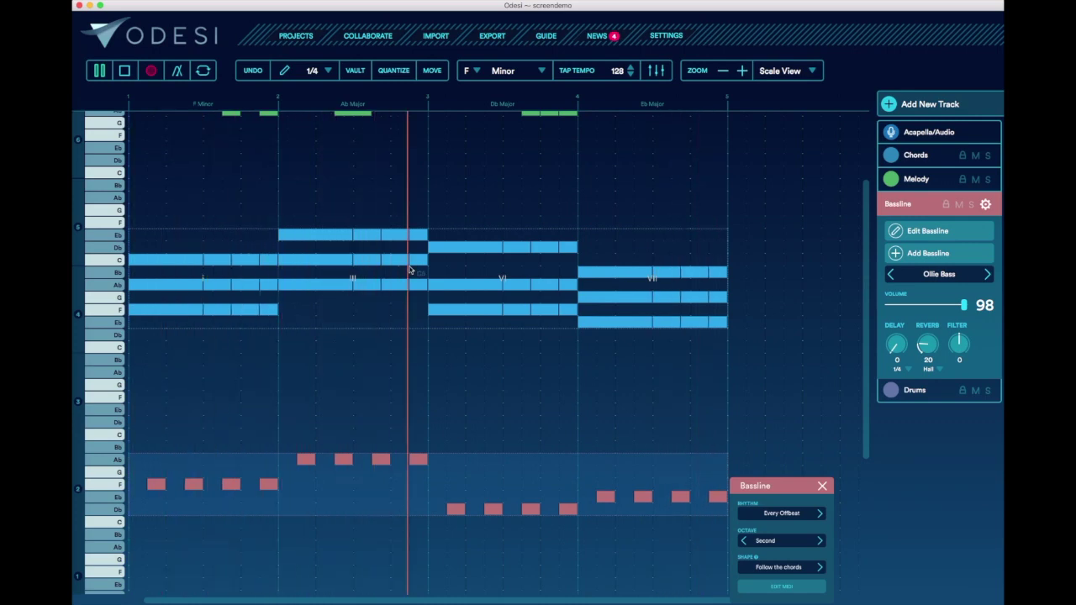
- Set the bassline's octave to Third and its shape to Opposite movement
click(744, 542)
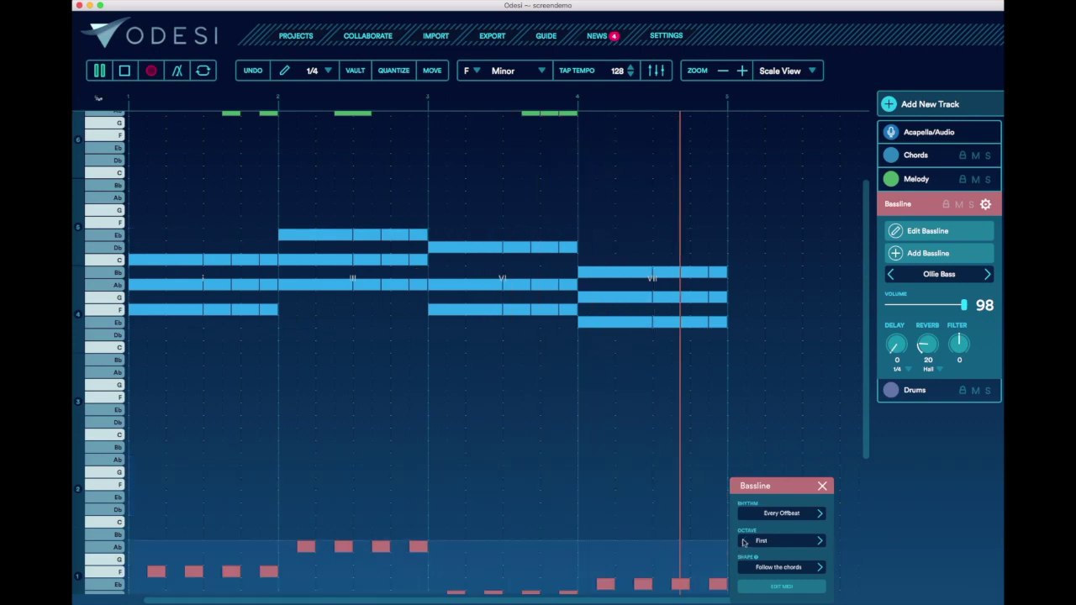
click(820, 542)
click(821, 542)
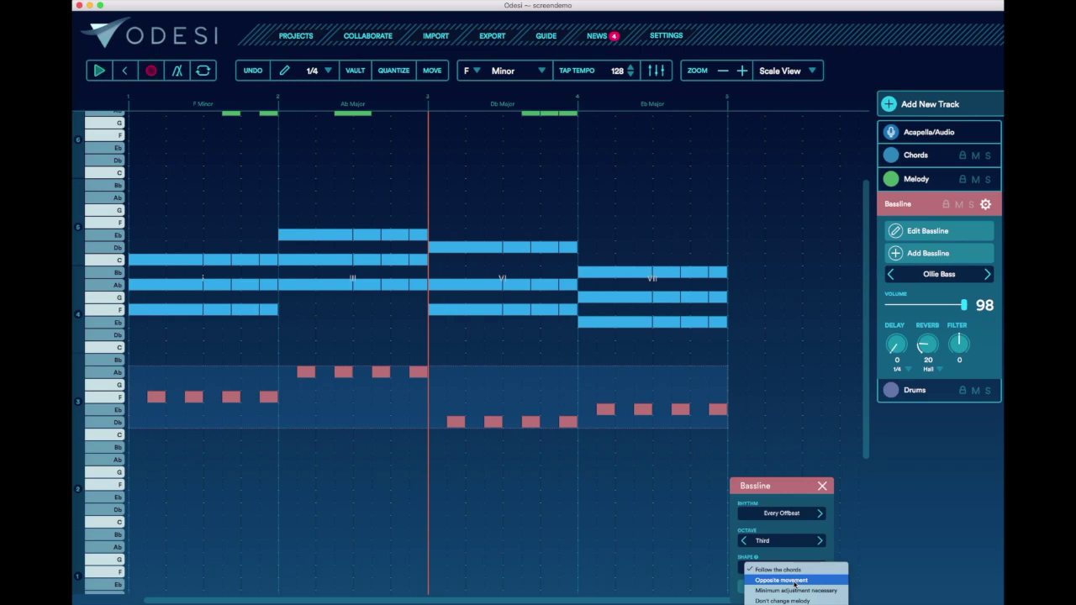
click(795, 581)
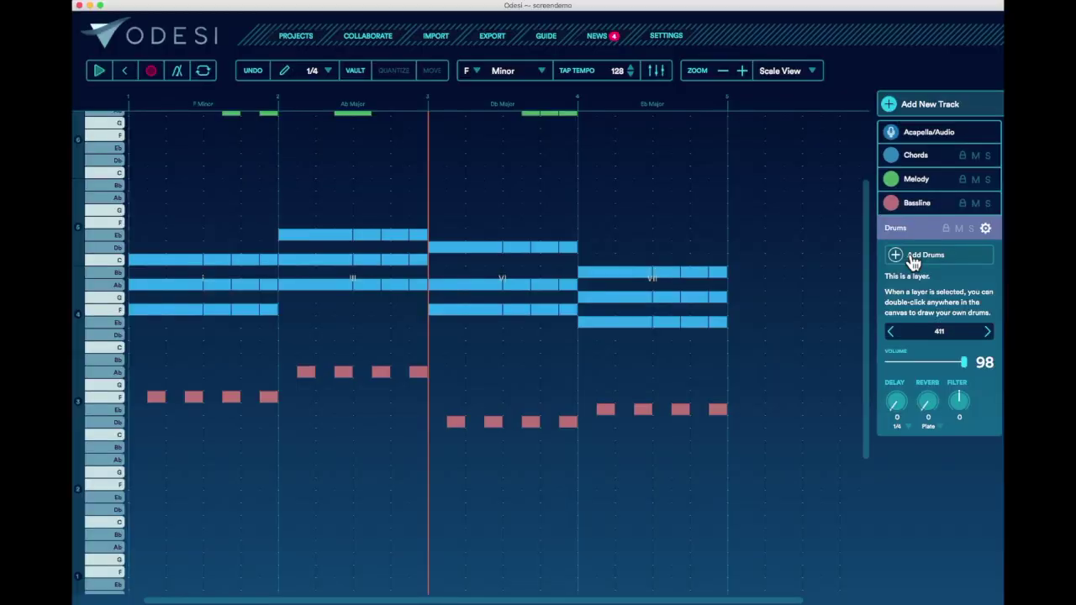
- Add a Drums layer with the Get Down loop of kick, hi-hat, maracas and snare
click(913, 260)
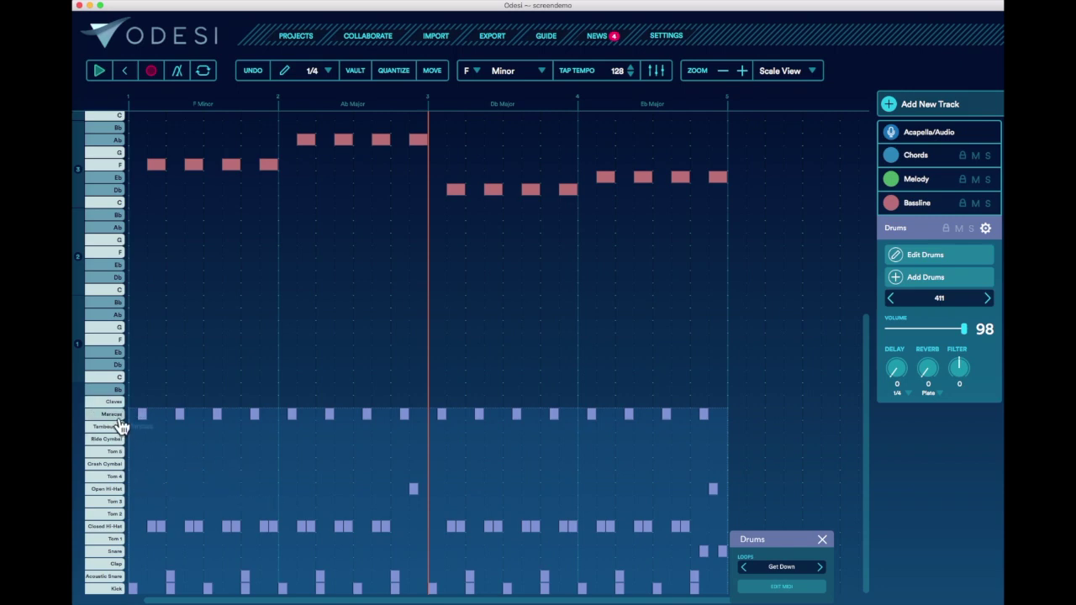
- Play the song and step through drum loops (Hello Tom, Mambo, Oasis, Orbit, Pop Break) to Pop Dance
click(779, 575)
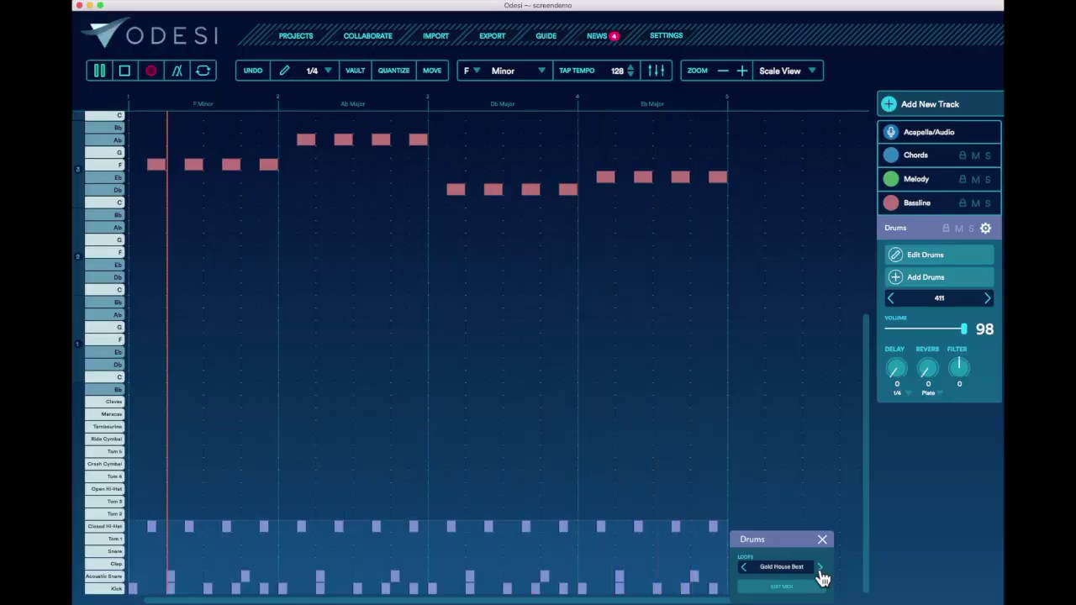
click(822, 575)
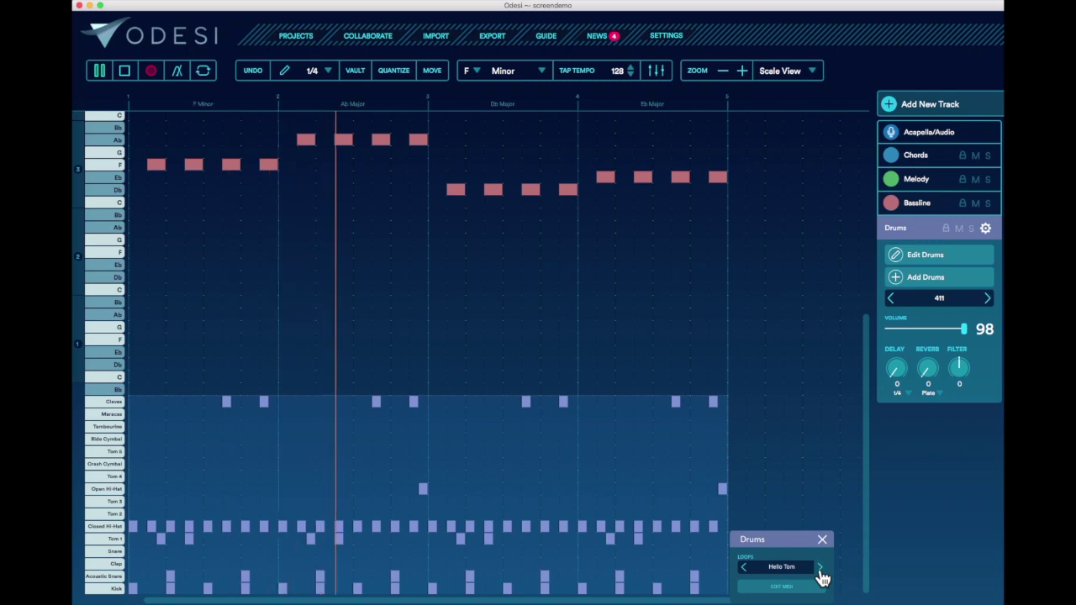
click(821, 575)
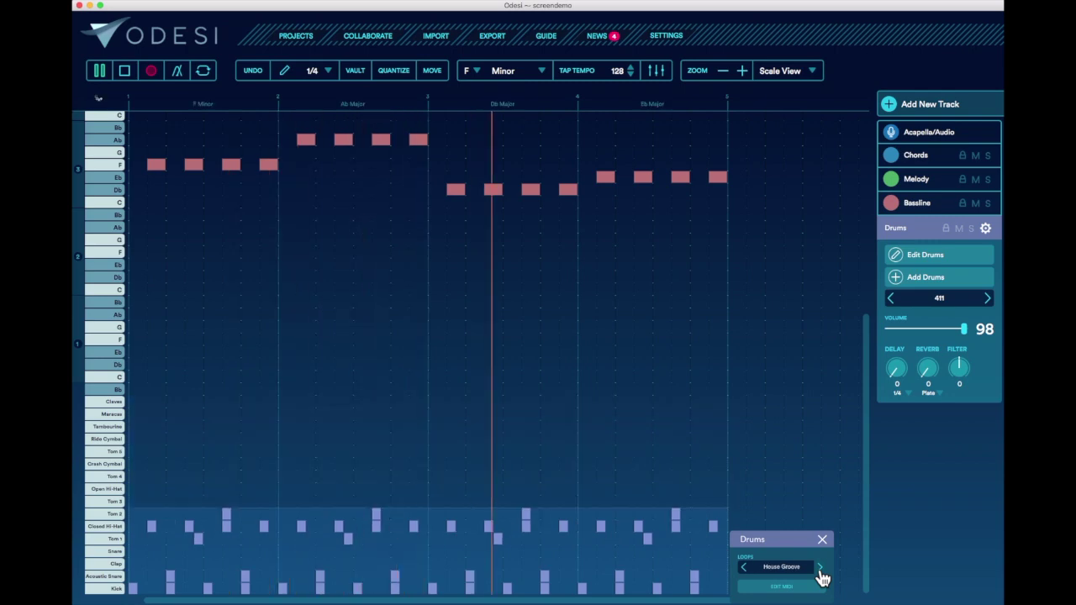
click(821, 575)
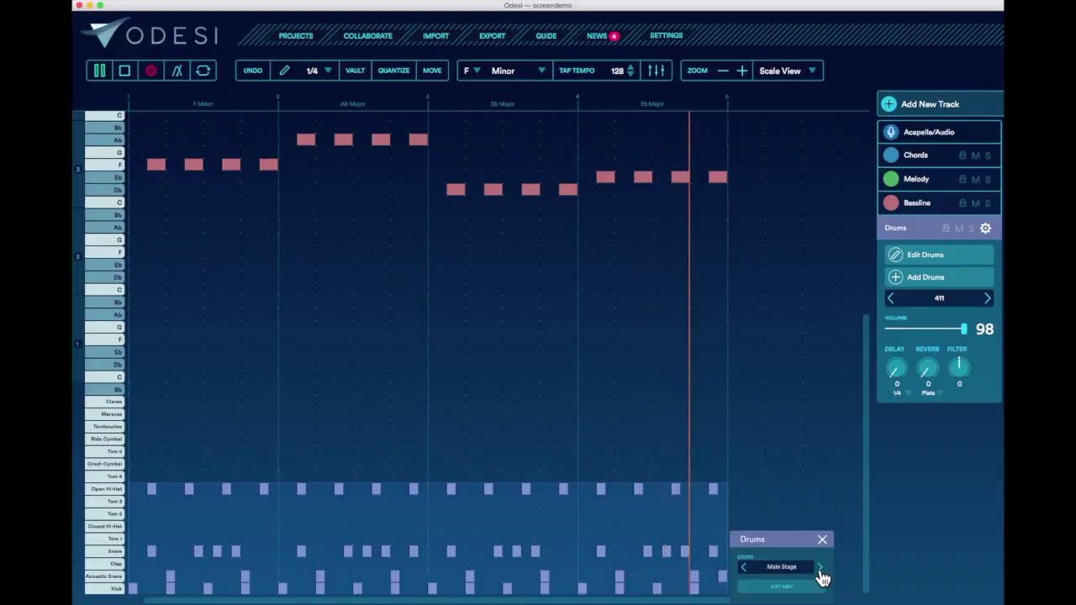
click(820, 570)
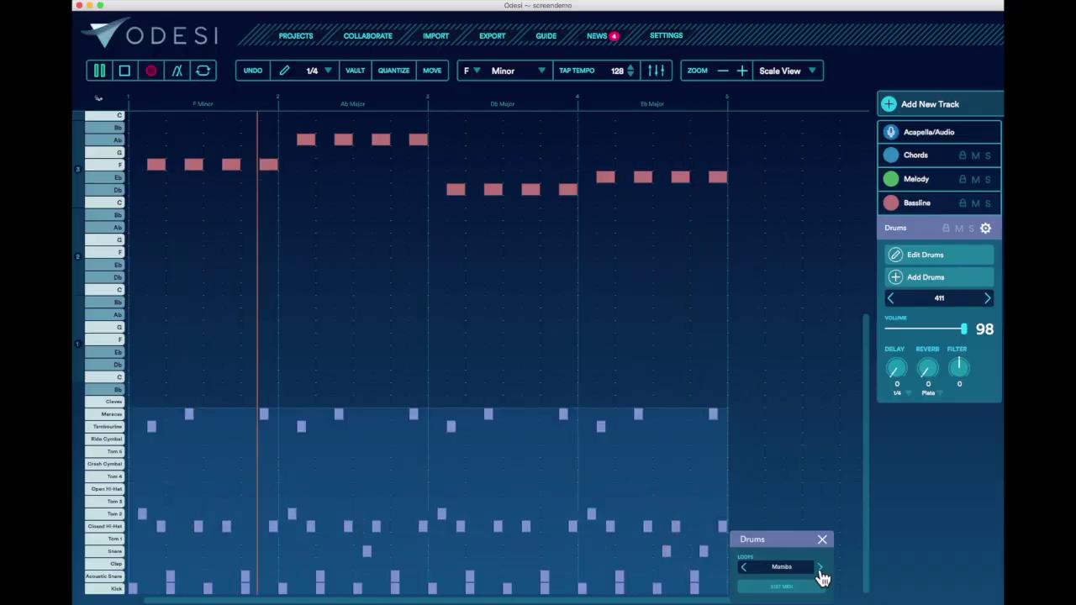
click(822, 573)
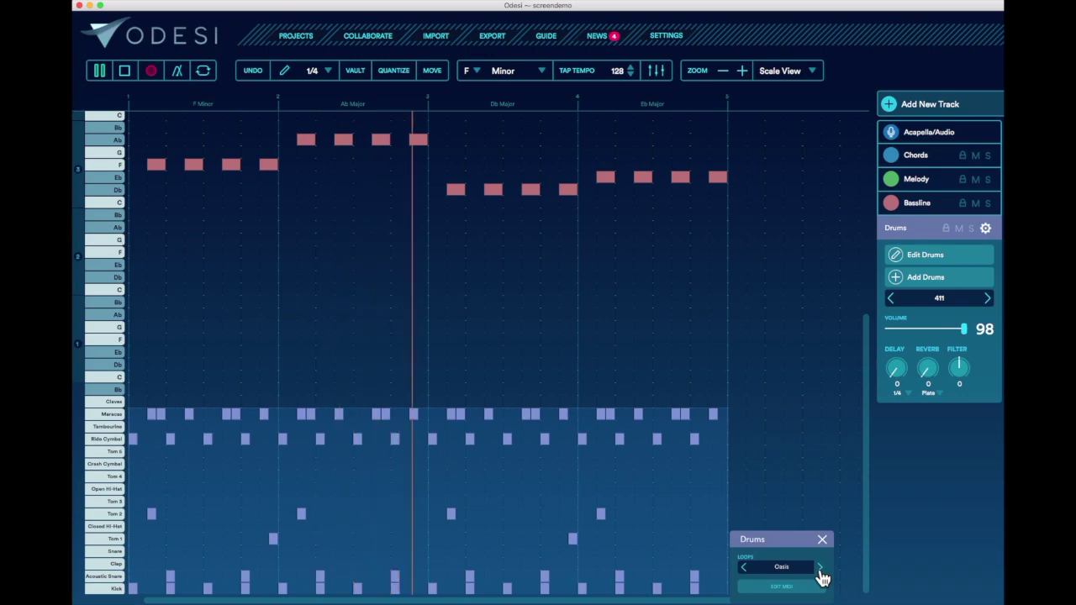
click(821, 573)
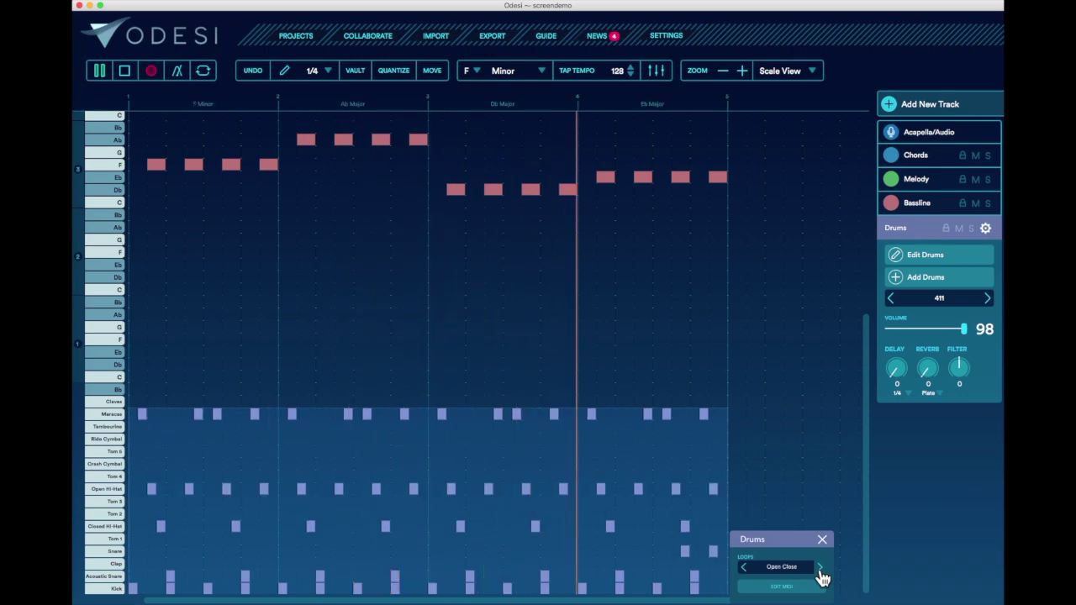
click(821, 572)
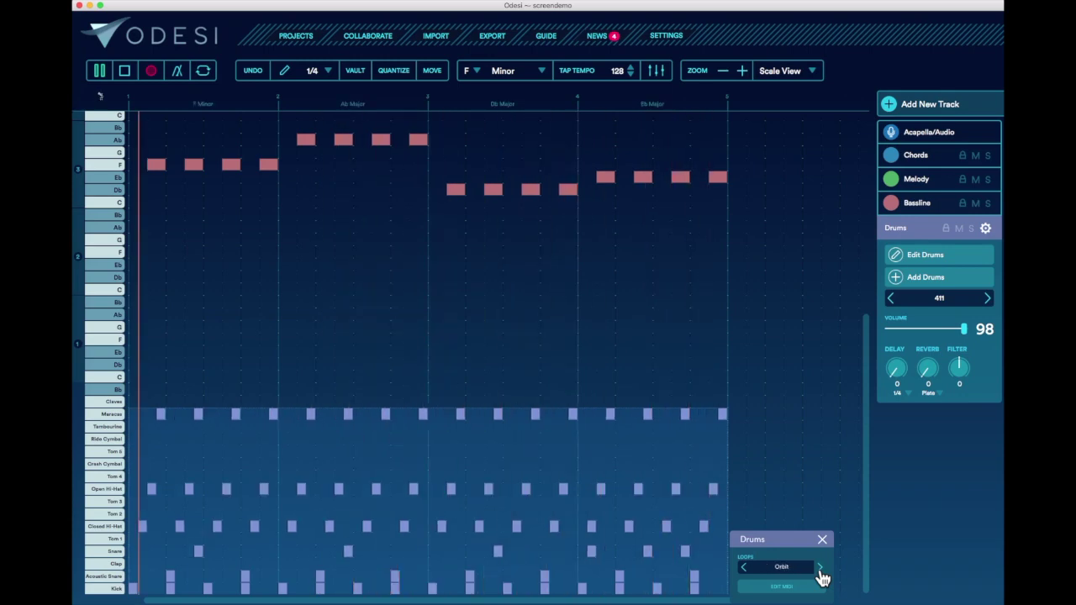
click(822, 572)
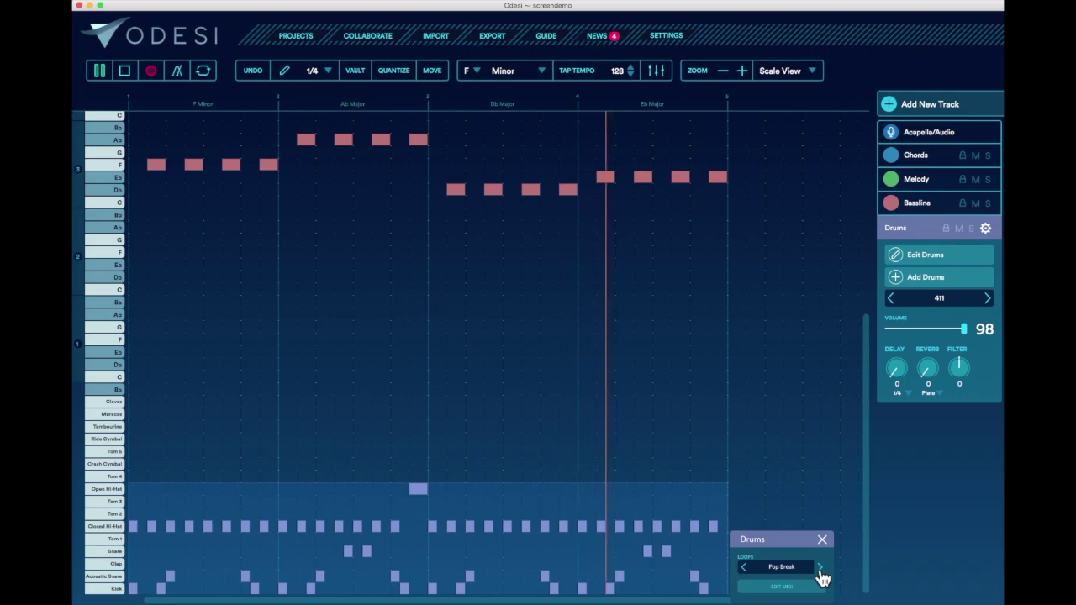
click(821, 574)
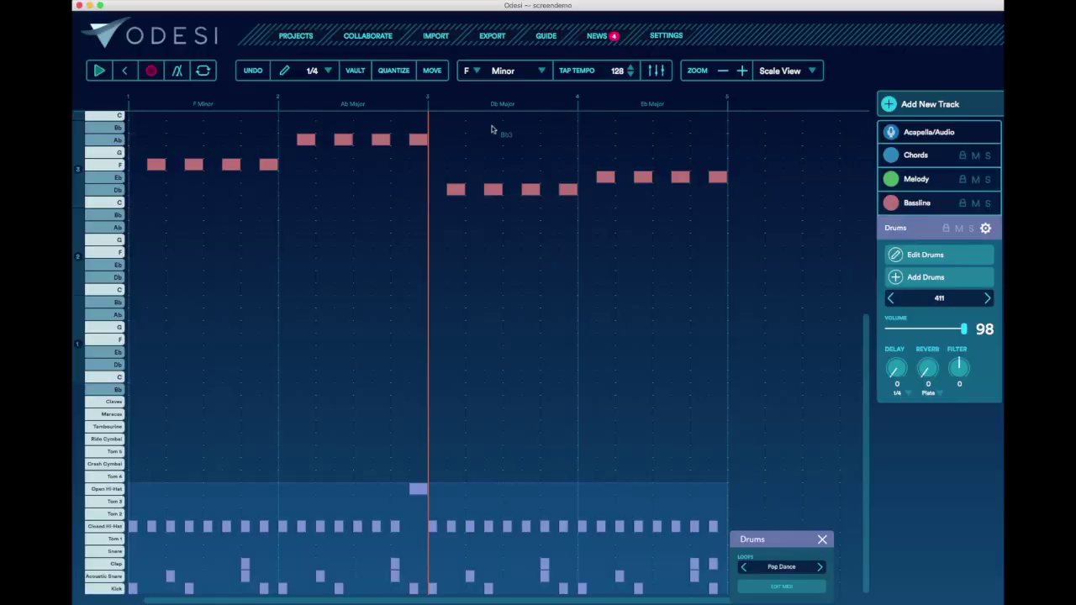
- Export the song's notes as a MIDI file from the EXPORT menu
click(487, 42)
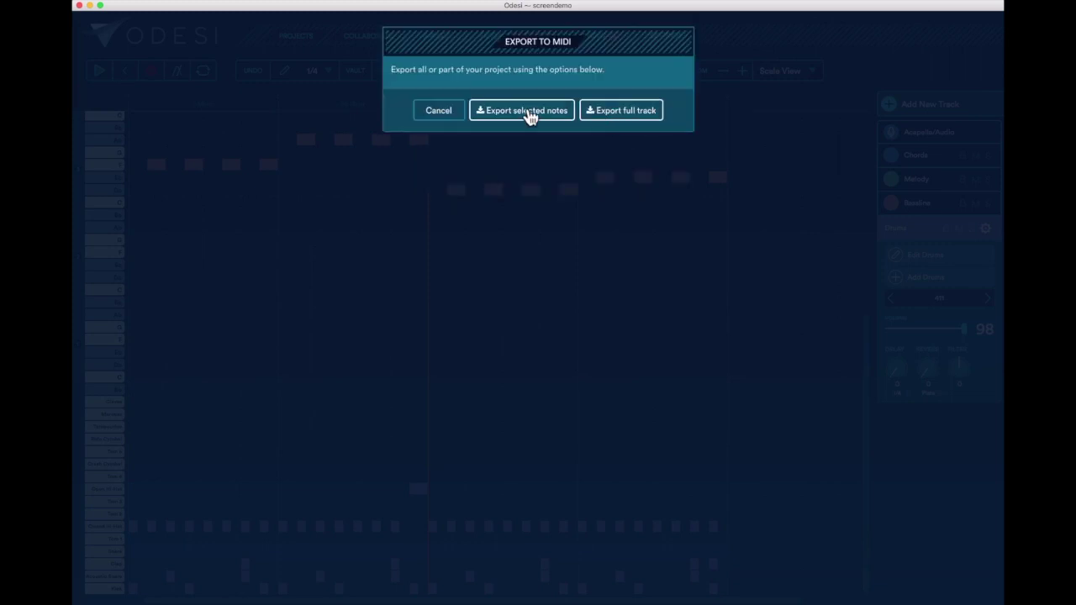
click(632, 118)
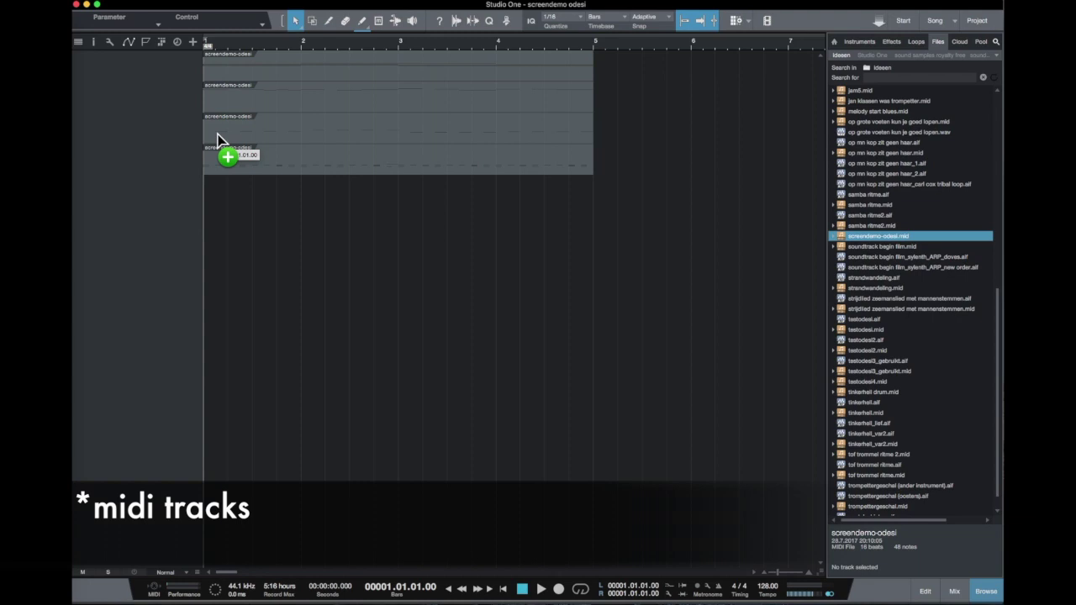
- Drag screendemo-odesi.mid into the empty Studio One arrangement and play it briefly
drag(217, 138, 217, 138)
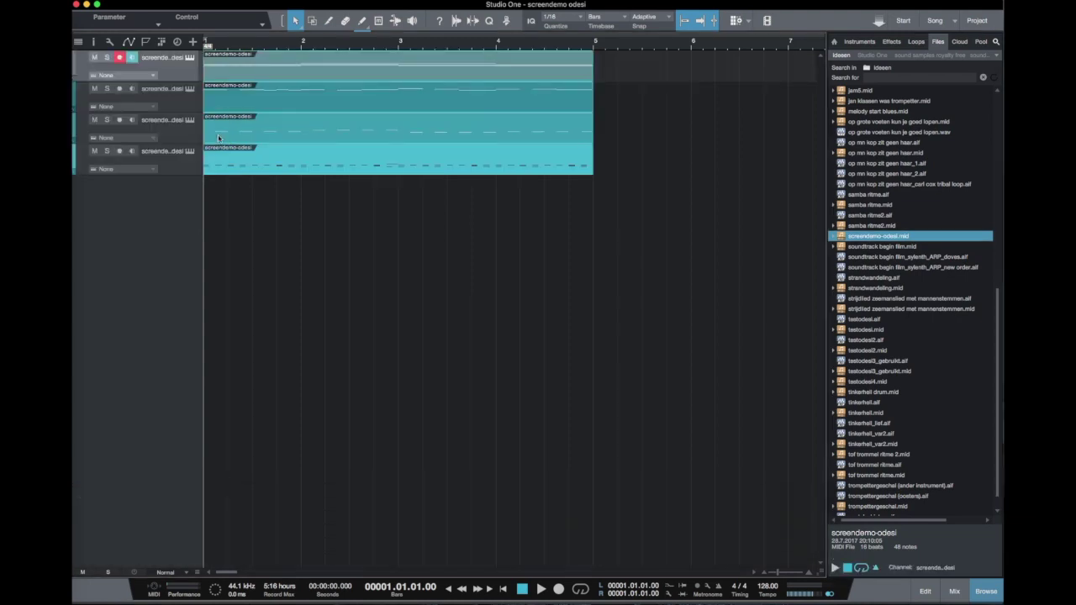
key(space)
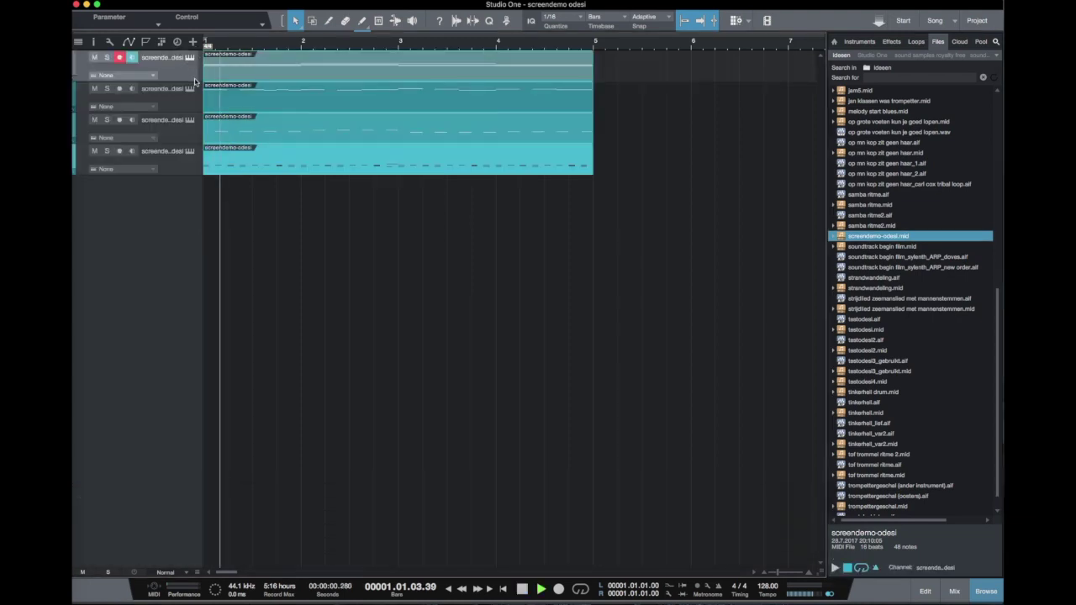
key(space)
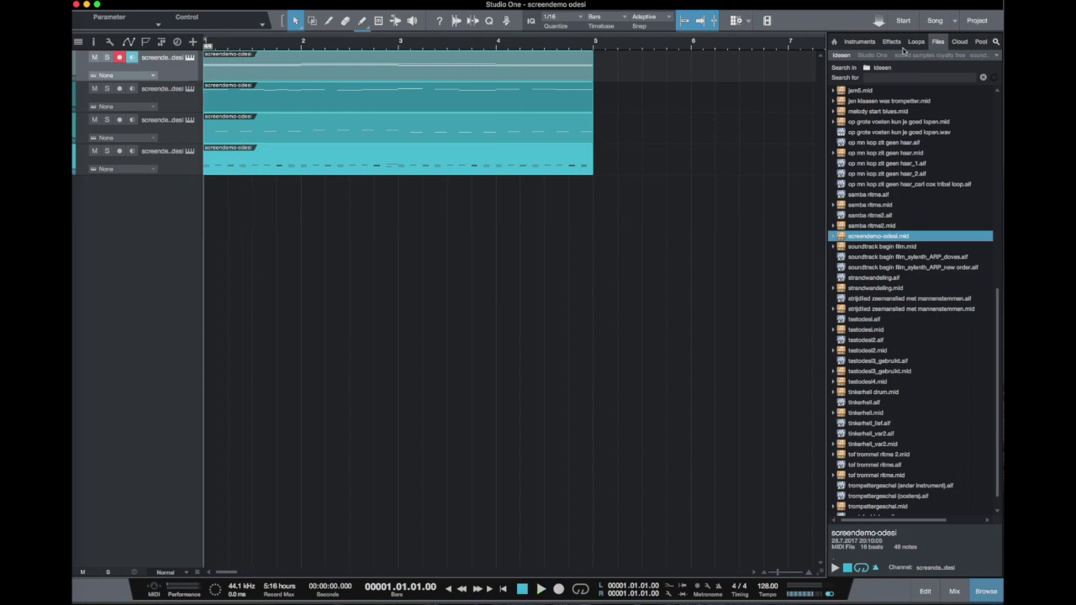
- Search the Instruments browser for grand piano and load Grand Piano.sound onto the first track
click(859, 42)
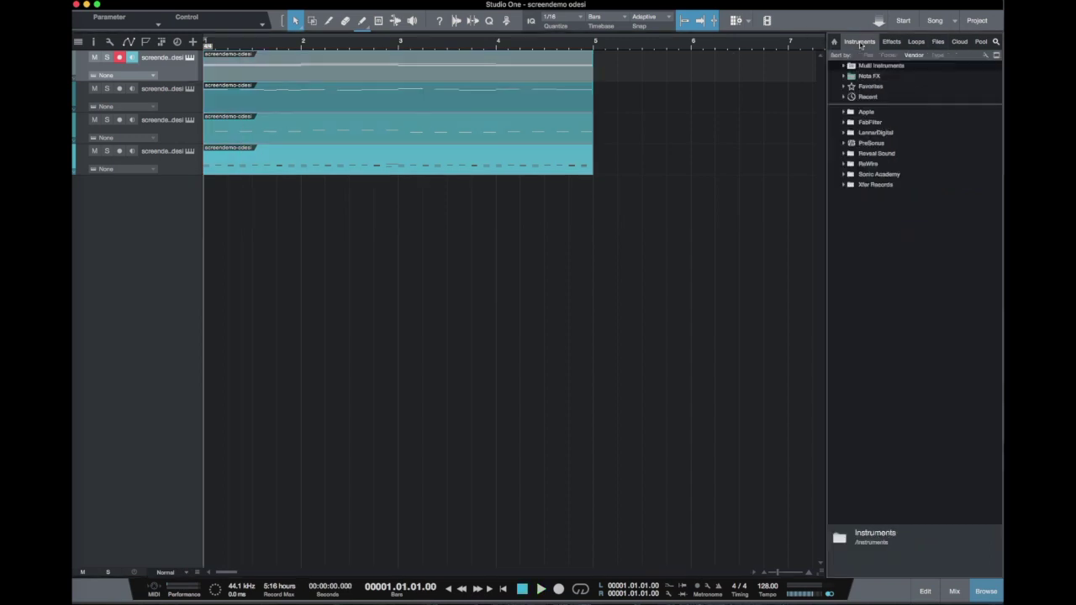
click(997, 55)
click(996, 42)
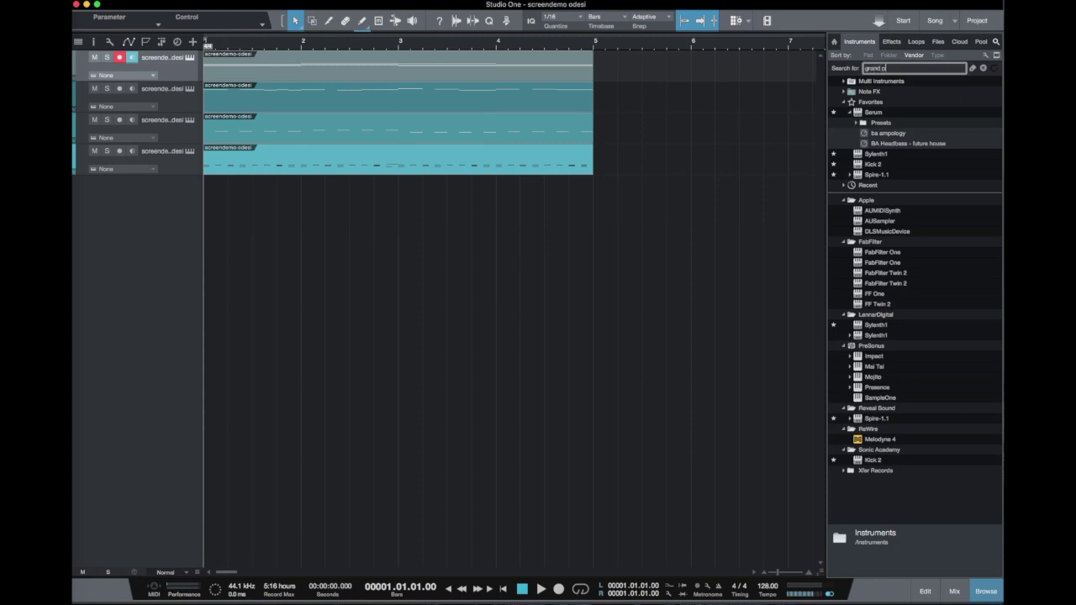
key(Return)
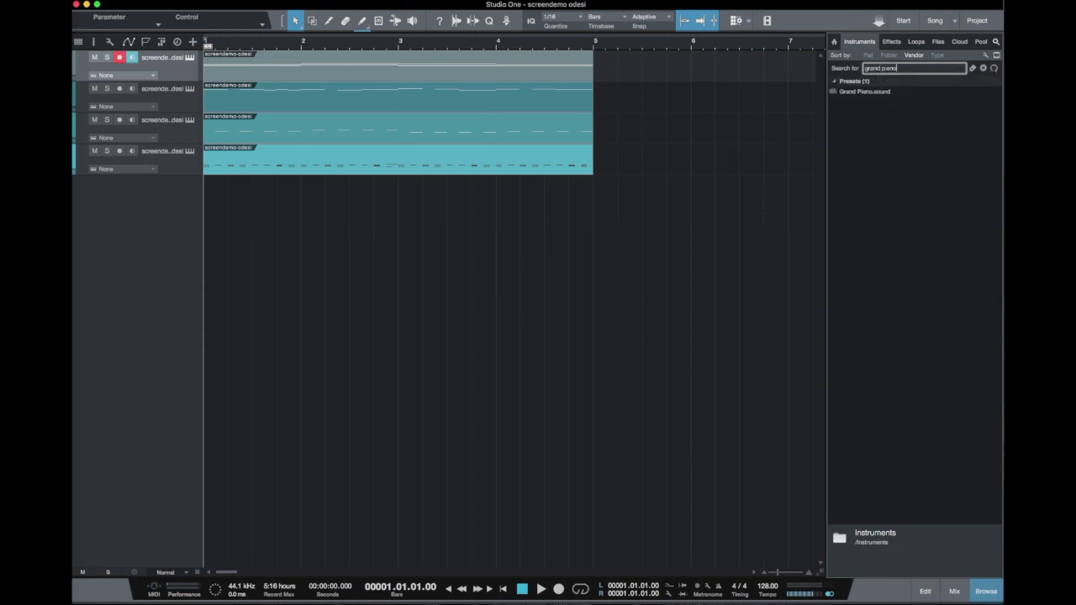
click(880, 94)
drag(805, 90, 206, 74)
double_click(845, 95)
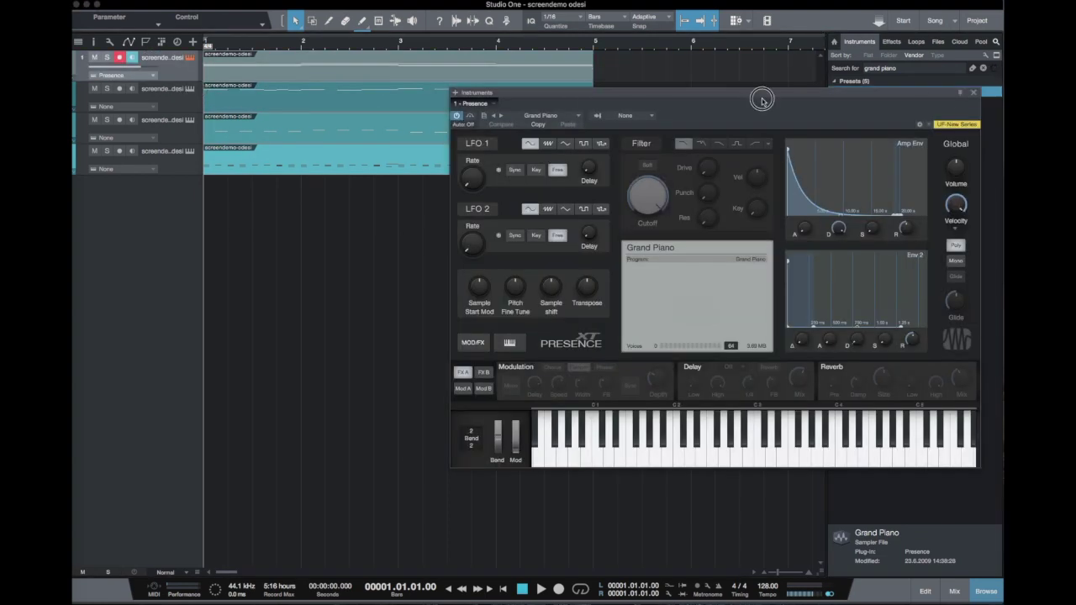
click(975, 93)
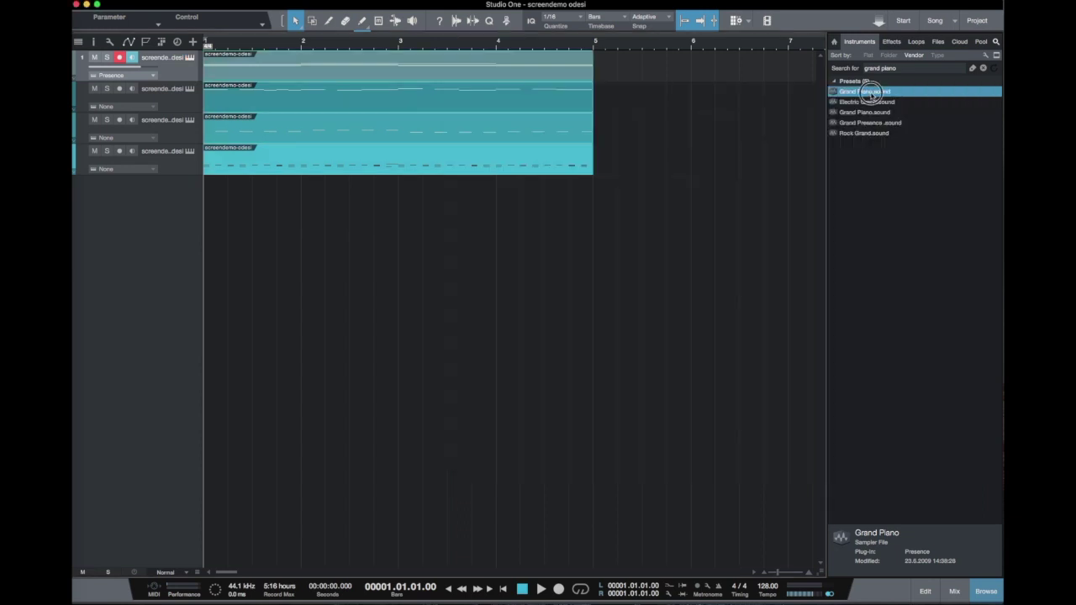
- Load the Grand Piano preset onto the second, third and fourth tracks
drag(870, 94, 201, 130)
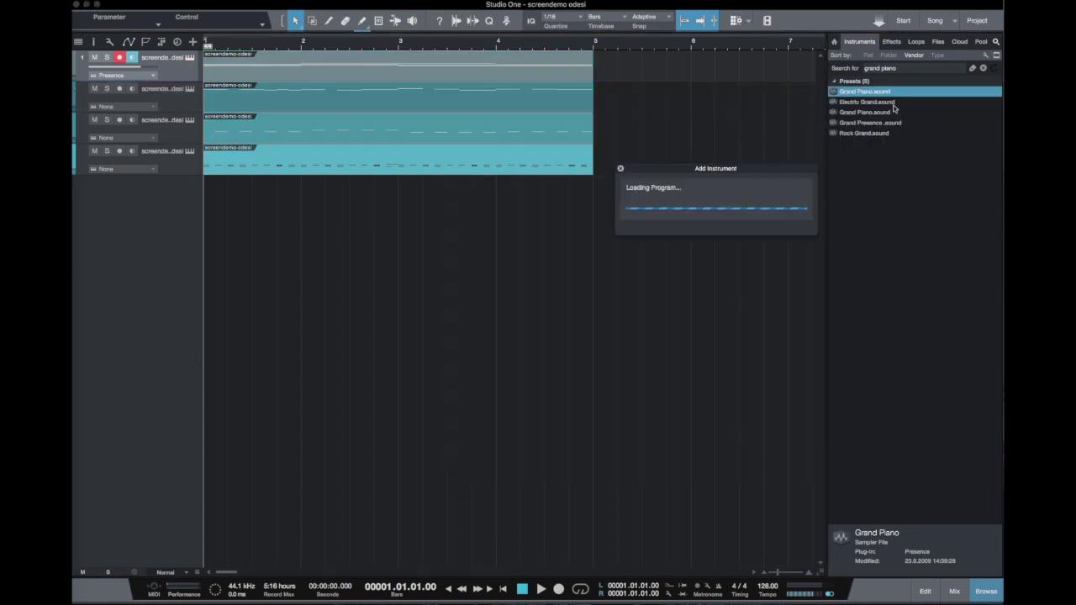
click(974, 94)
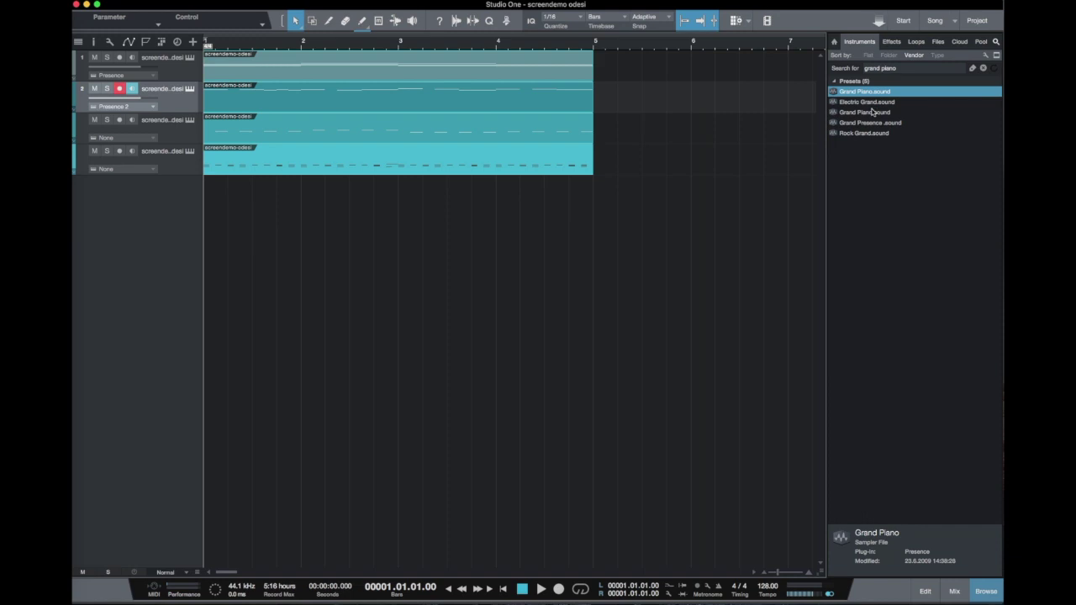
drag(876, 99, 951, 131)
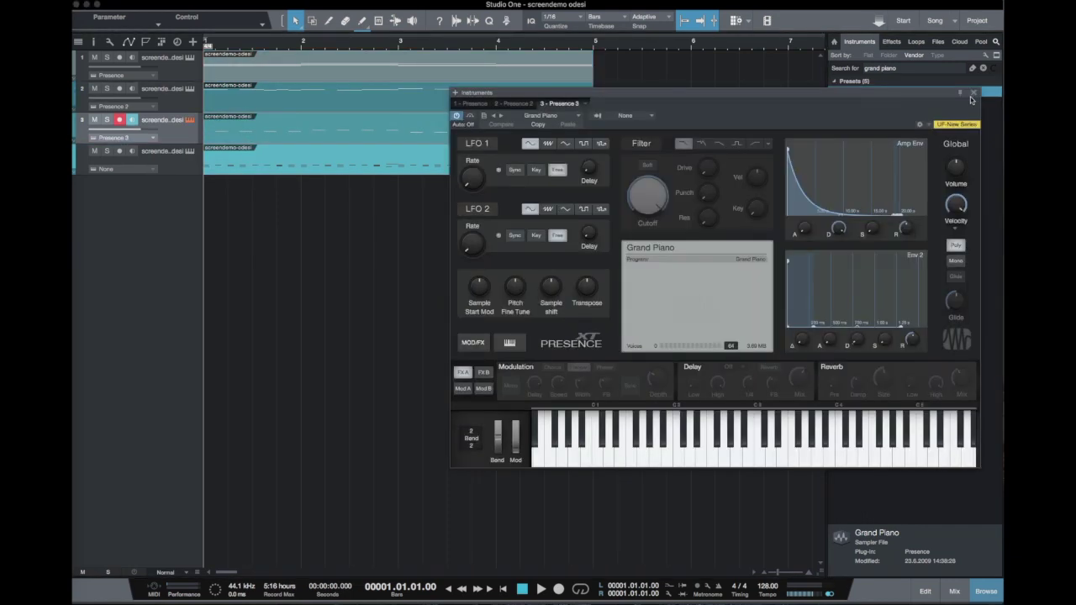
click(974, 95)
drag(880, 99, 166, 159)
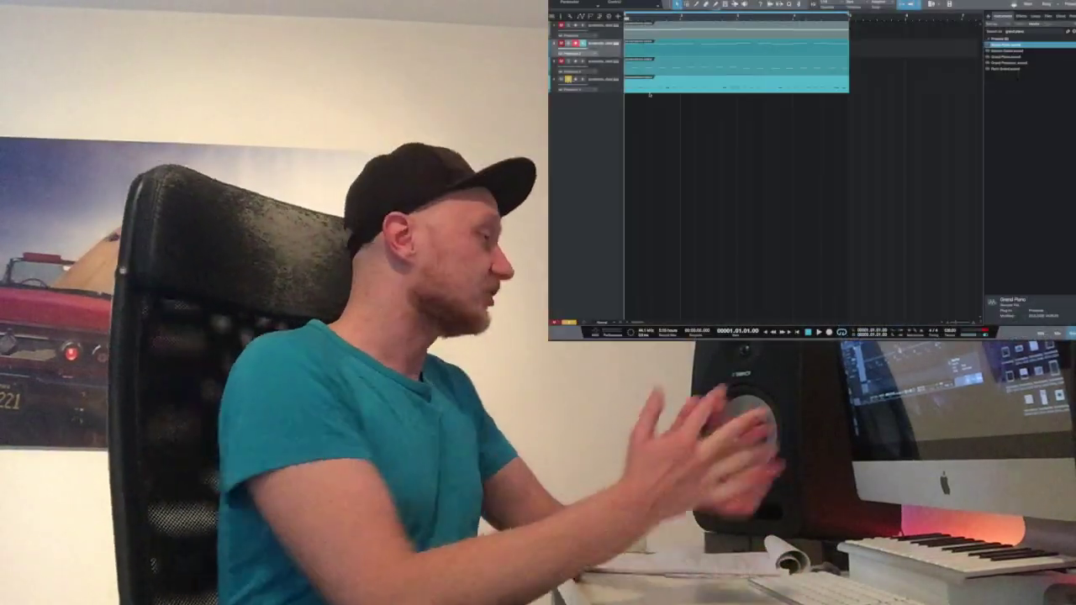
- Open the note editor for the current part
key(F2)
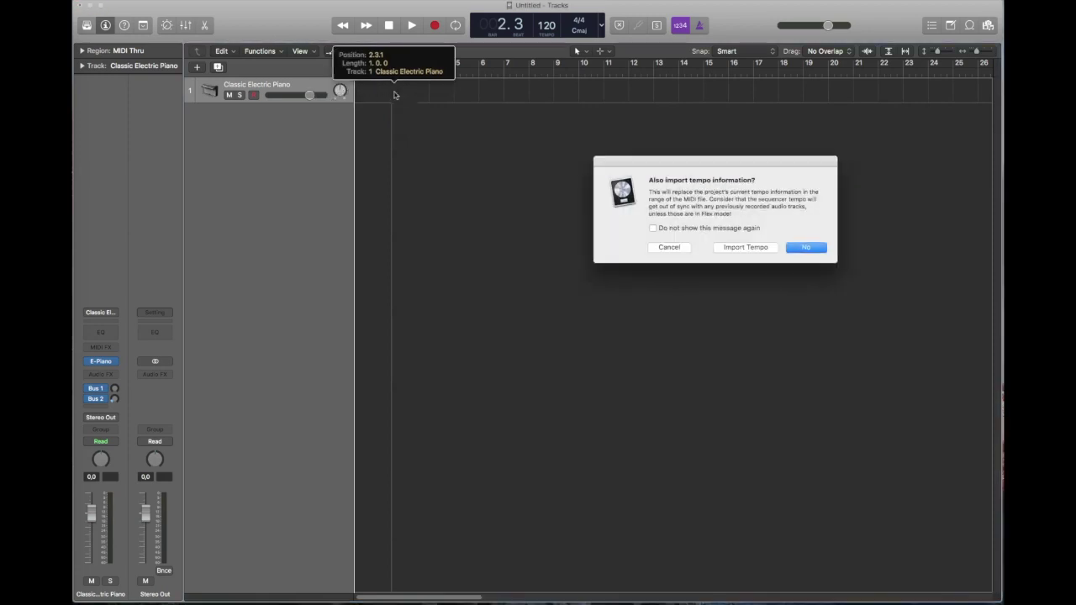
- Import the MIDI file's tempo and move all four imported regions to start at bar 1
click(724, 249)
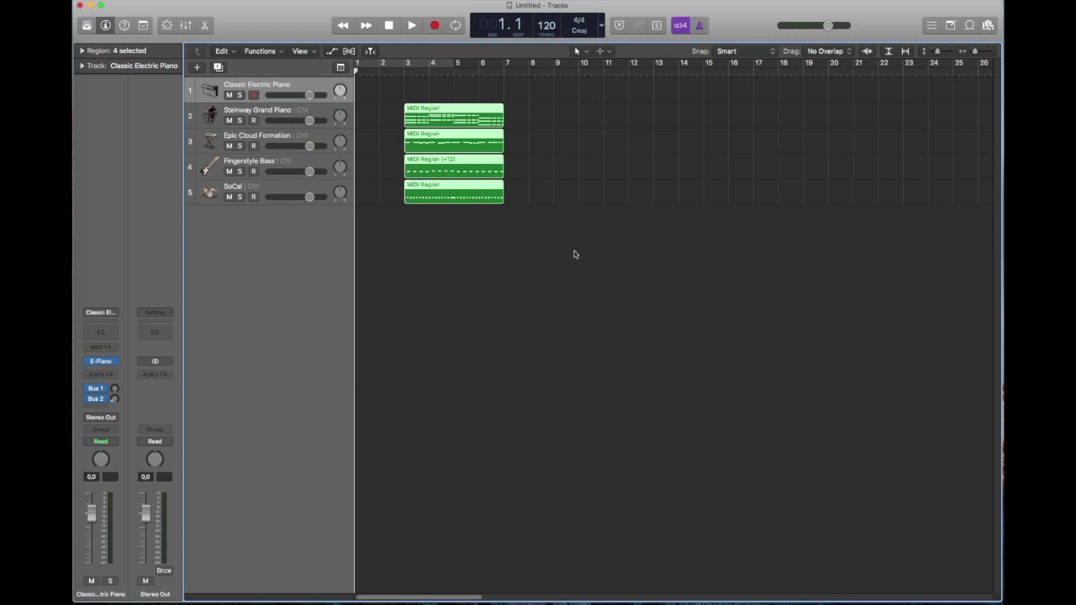
drag(540, 242, 339, 110)
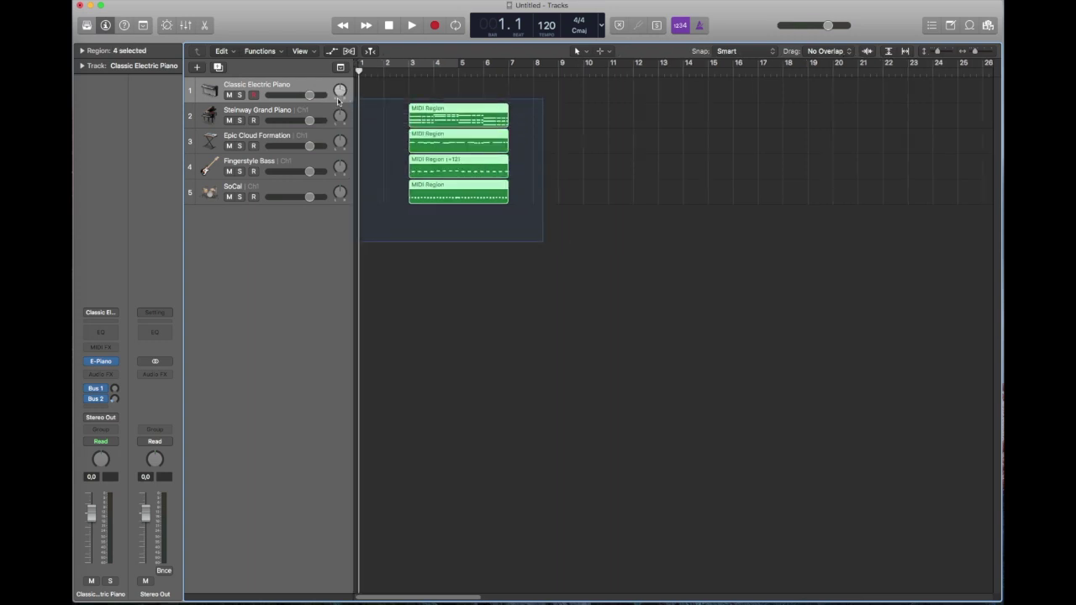
drag(450, 111, 395, 111)
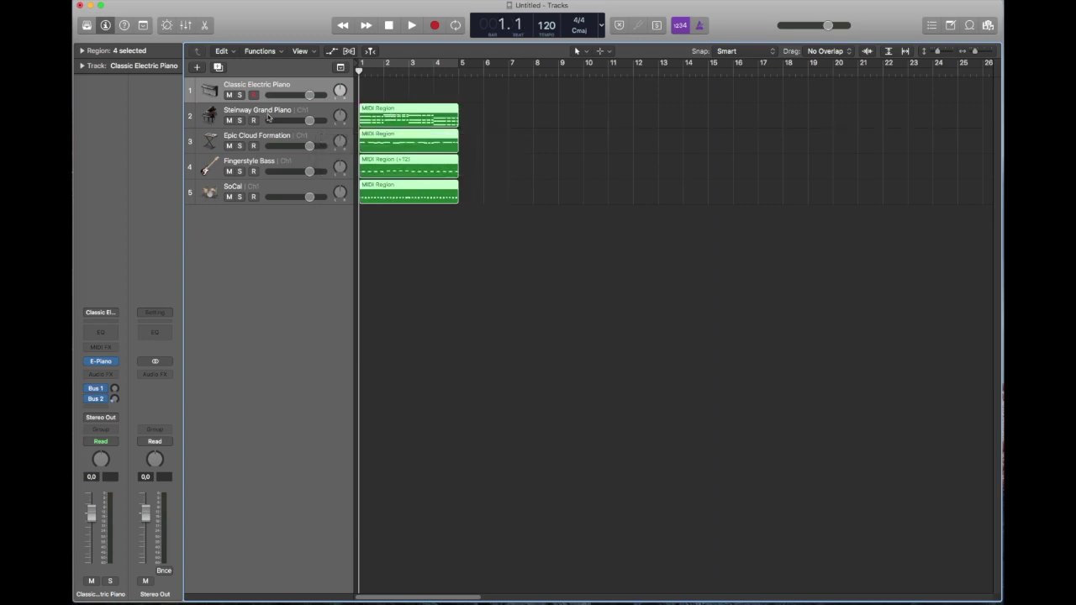
click(453, 91)
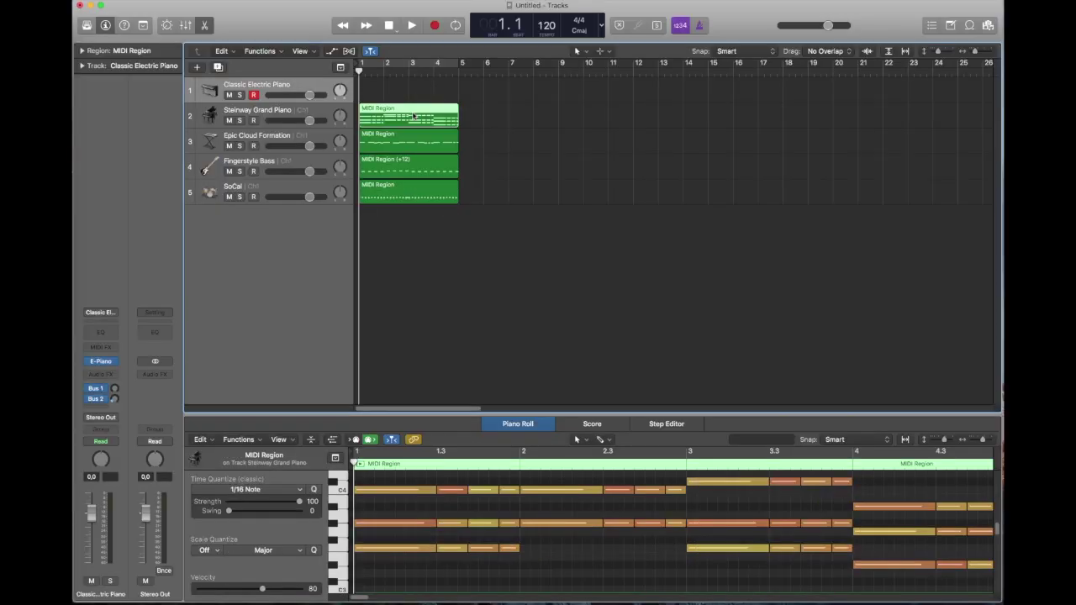
- Check the Epic Cloud Formation and Fingerstyle Bass notes, then loop playback over bars 1 to 5
click(417, 141)
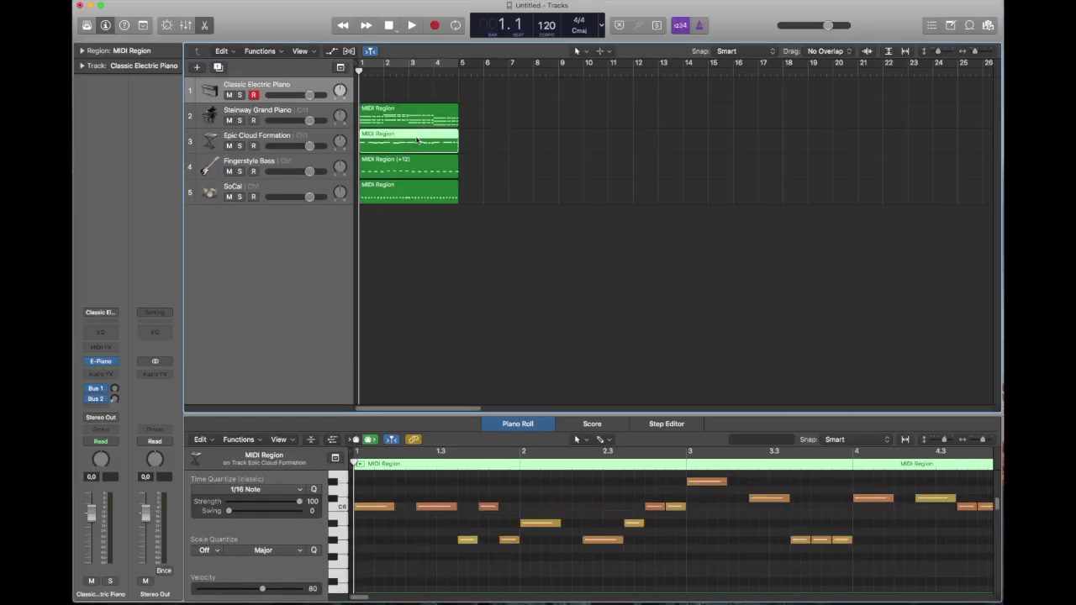
click(421, 166)
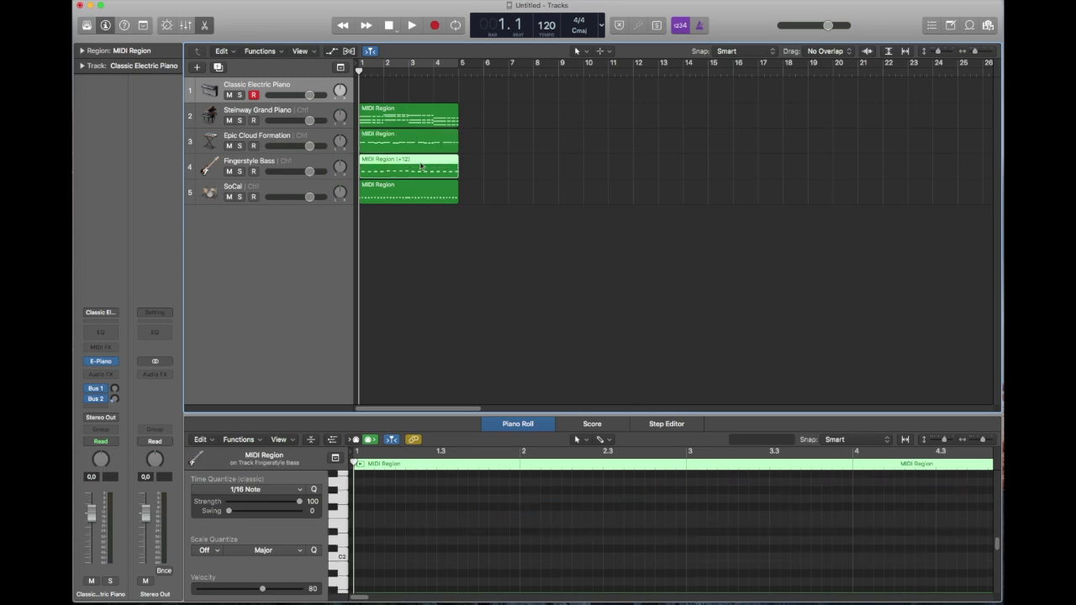
click(418, 147)
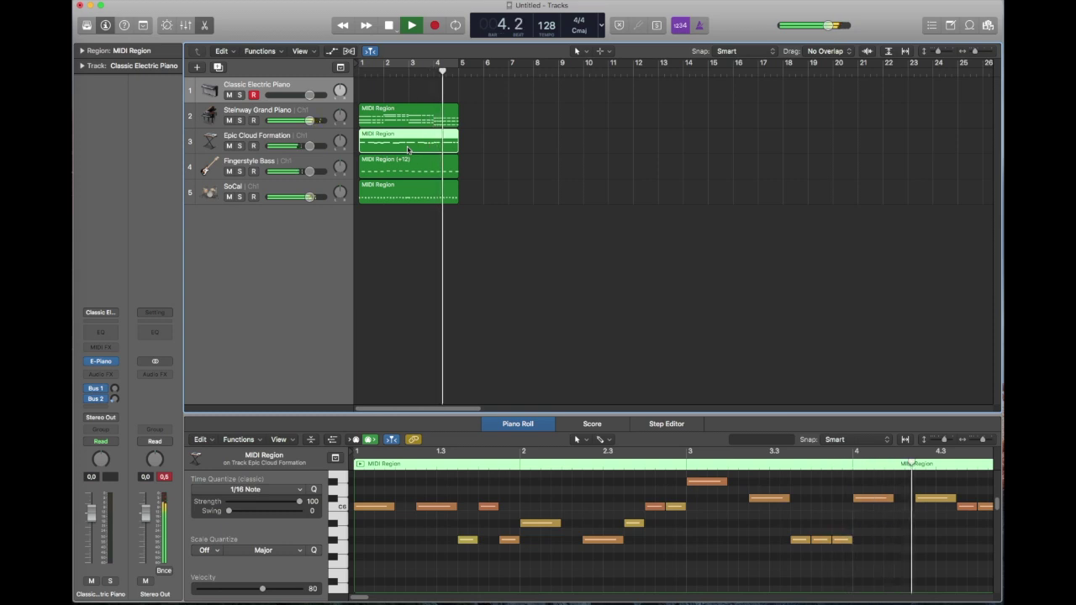
click(444, 66)
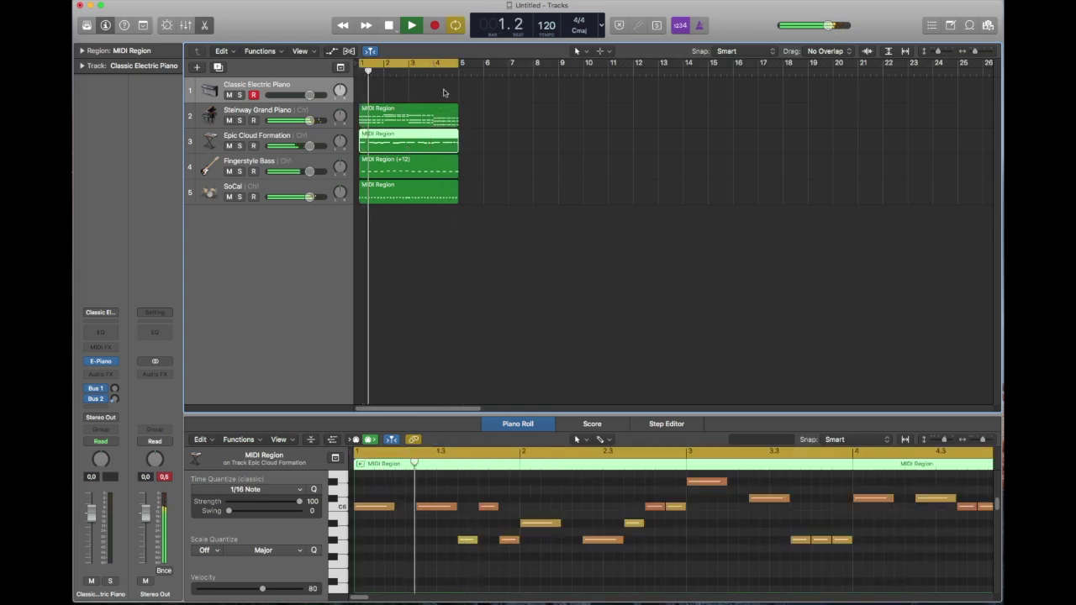